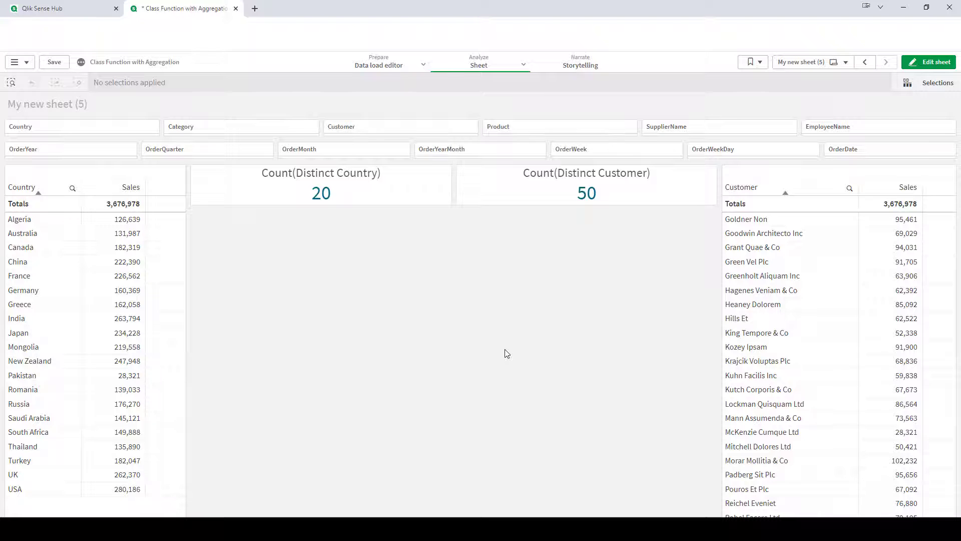
- Expand the Prepare menu to reach the Data model viewer entry
left_click(424, 65)
- Open the data model viewer in a new tab, highlight the Master_Calendar–Orders link, and return to the sheet
left_click(433, 124)
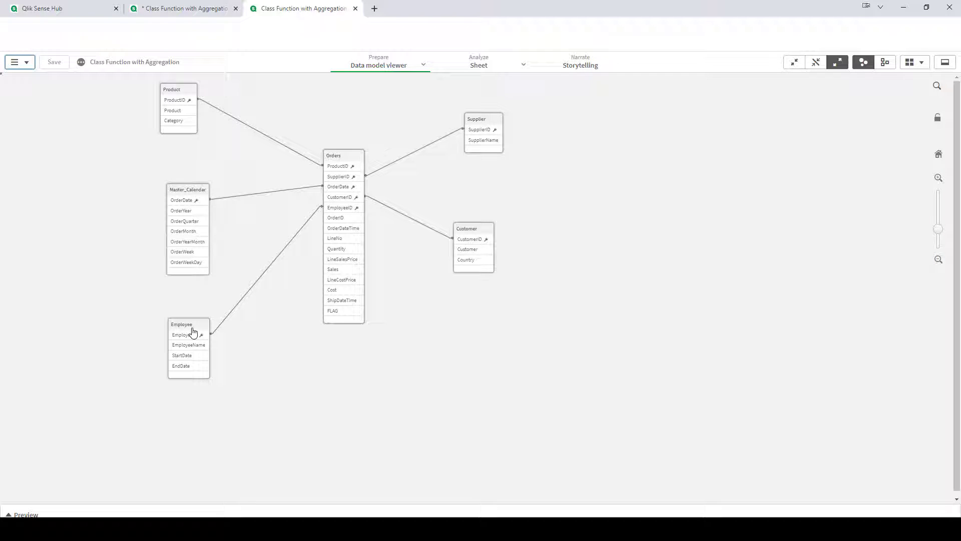
left_click(185, 191)
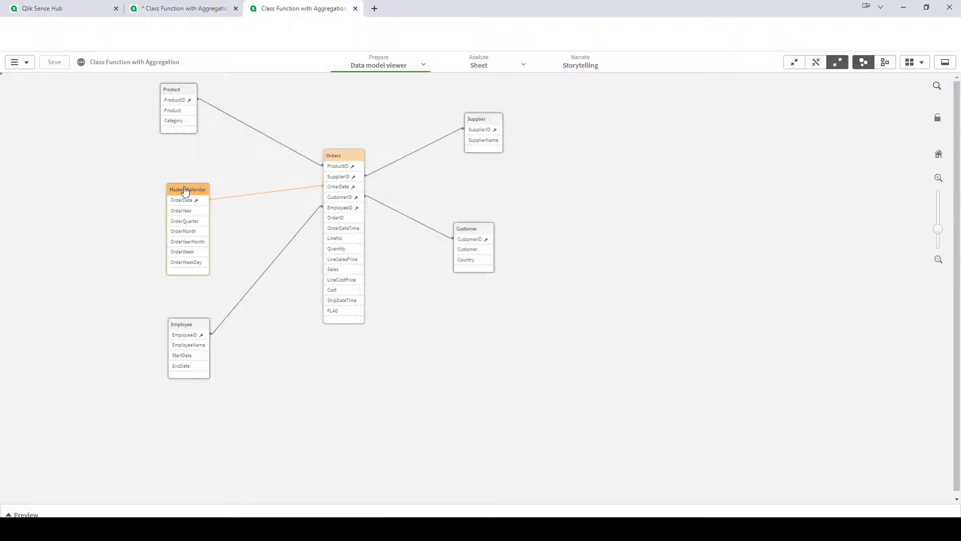
key("ctrl+shift+Tab")
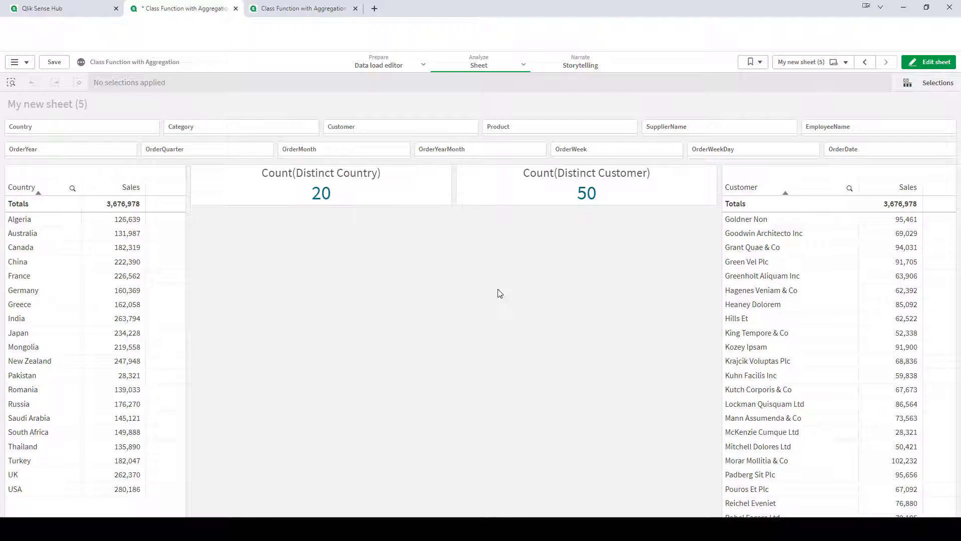
- Look over My new sheet (5)'s KPIs and tables before editing it
mouse_move(624, 198)
mouse_move(125, 230)
mouse_move(849, 367)
- In edit mode, paste a copy of the Country/Sales table and stretch it down the sheet
left_click(929, 62)
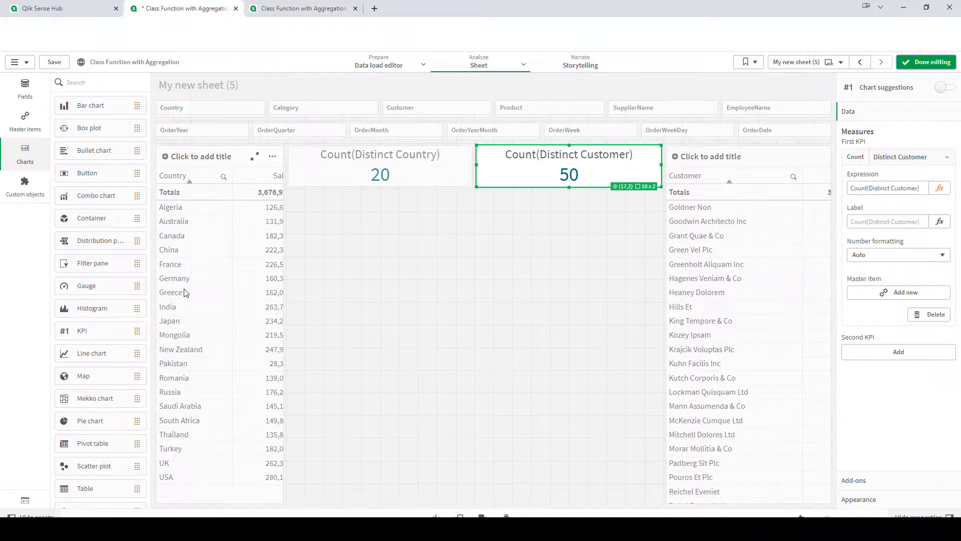
right_click(185, 293)
left_click(360, 261)
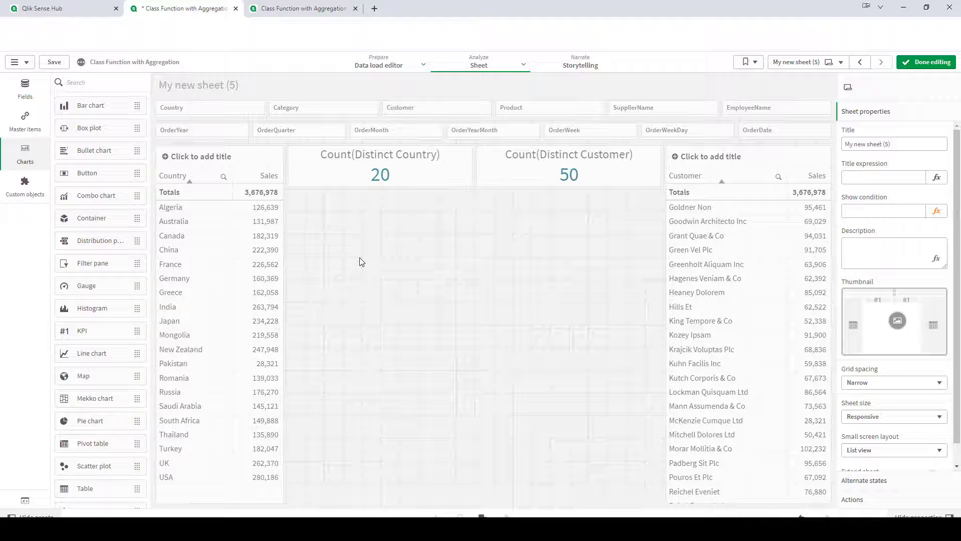
key("ctrl+v")
left_click_drag(473, 299, 473, 502)
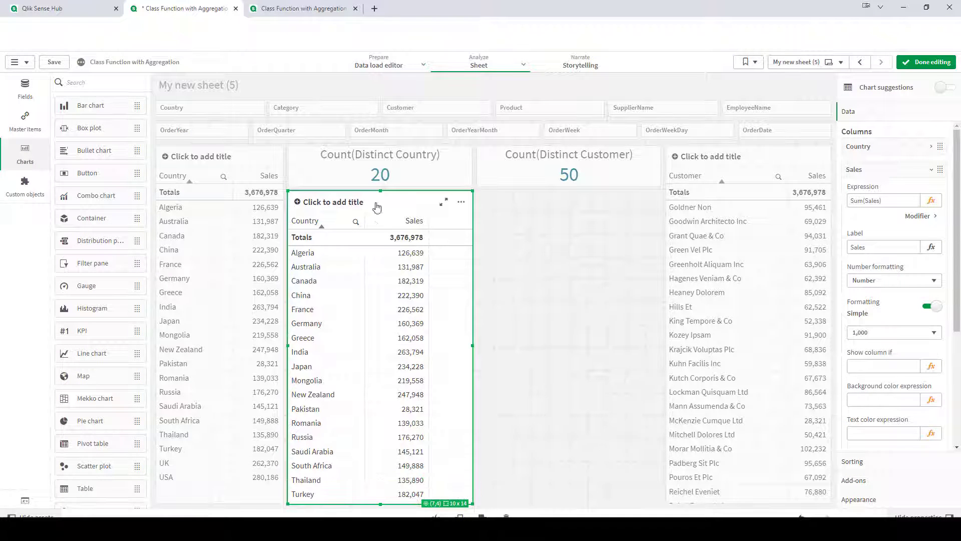
- Delete the copied table's Country column and add a new dimension column
left_click(876, 147)
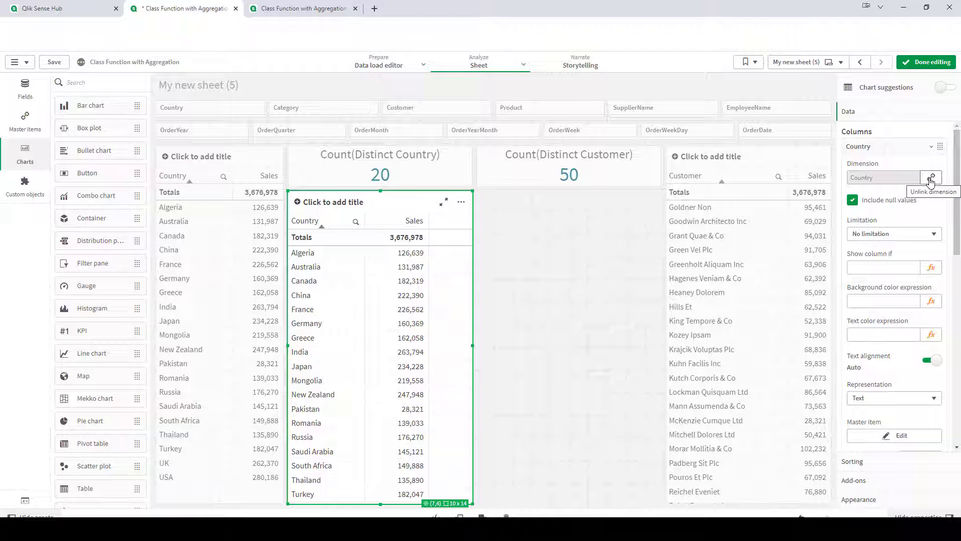
right_click(880, 149)
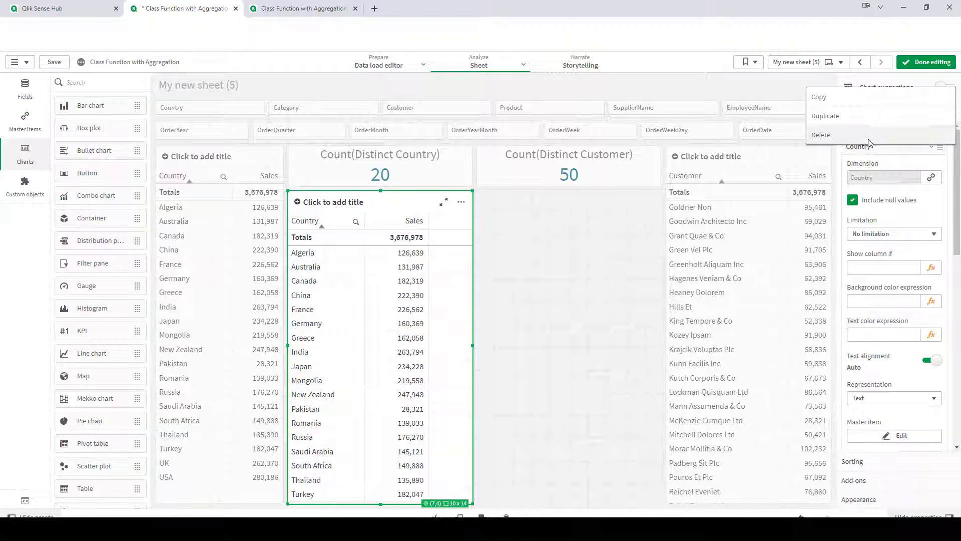
left_click(821, 135)
left_click(880, 156)
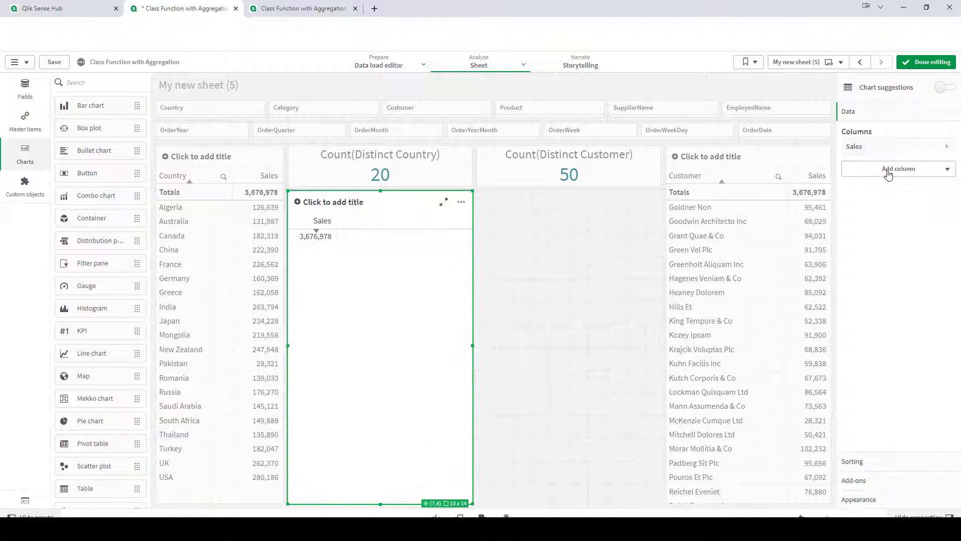
left_click(887, 169)
left_click(894, 196)
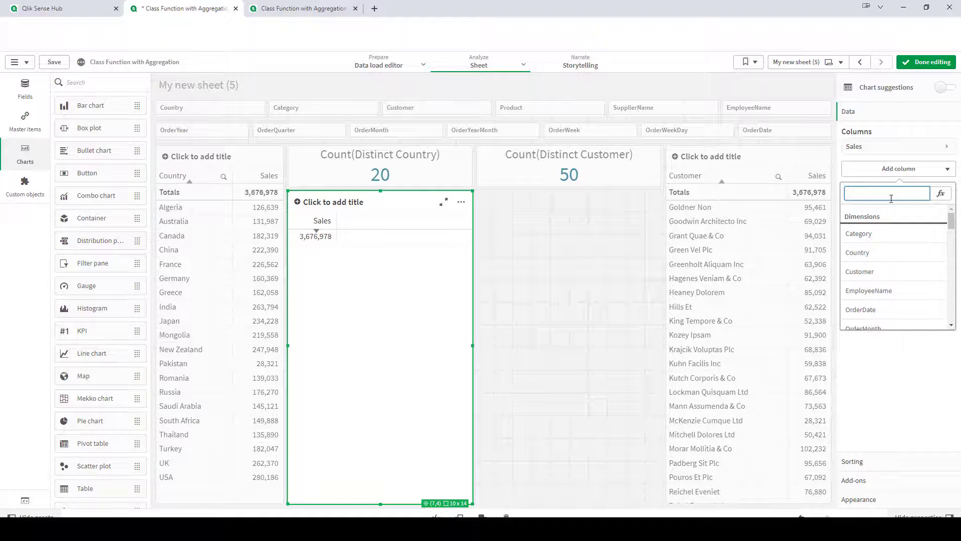
- Define the new dimension as Class(SUM(Sales),1000) and move it above Sales
left_click(940, 195)
type("C")
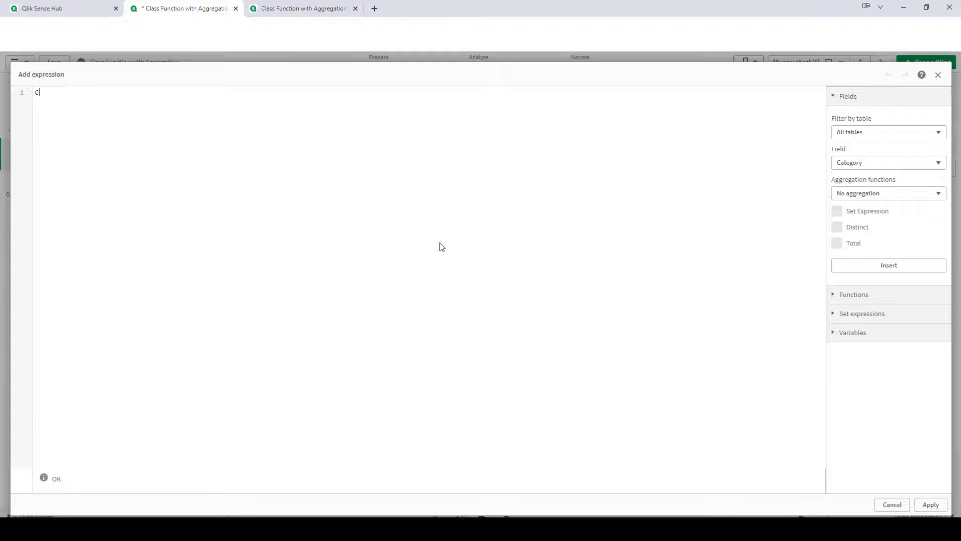
type("lass(S")
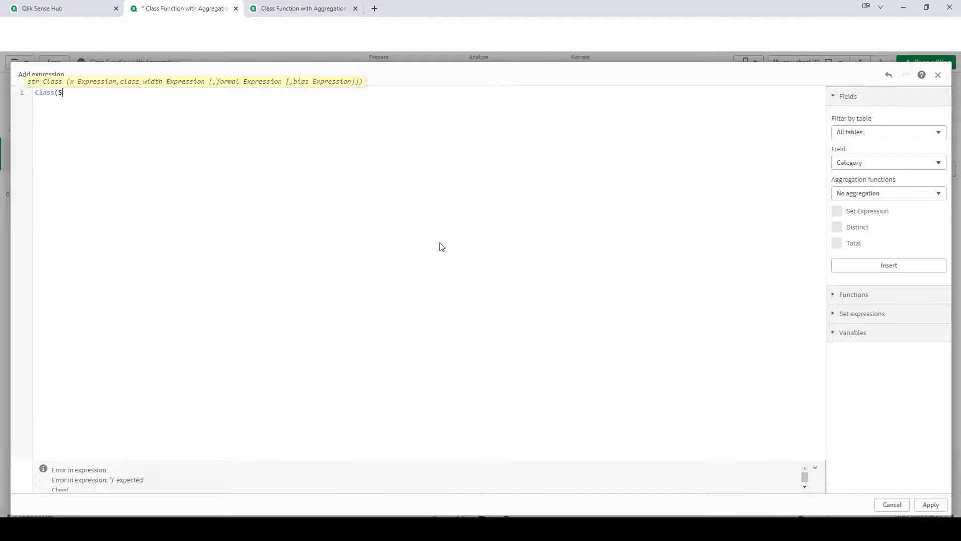
type("UM(Sales),1000)")
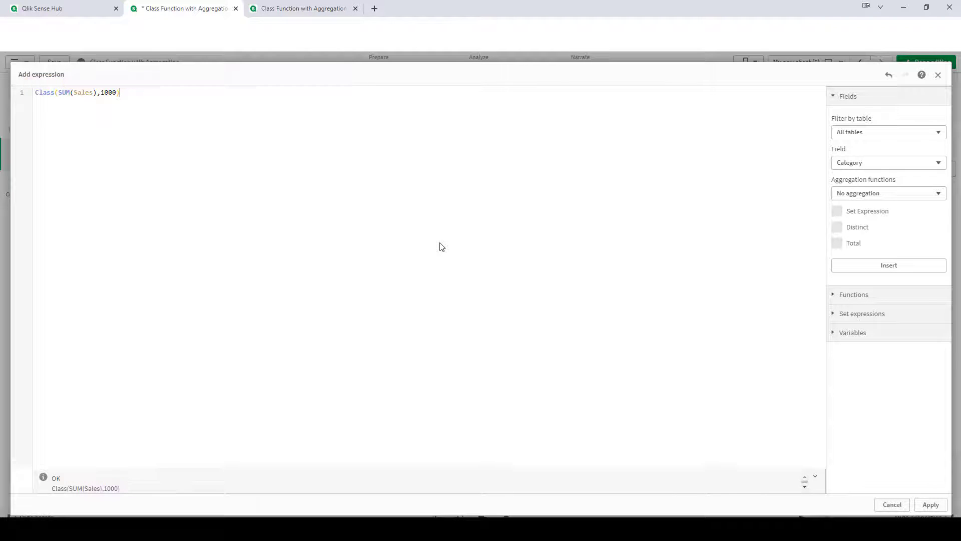
left_click(925, 509)
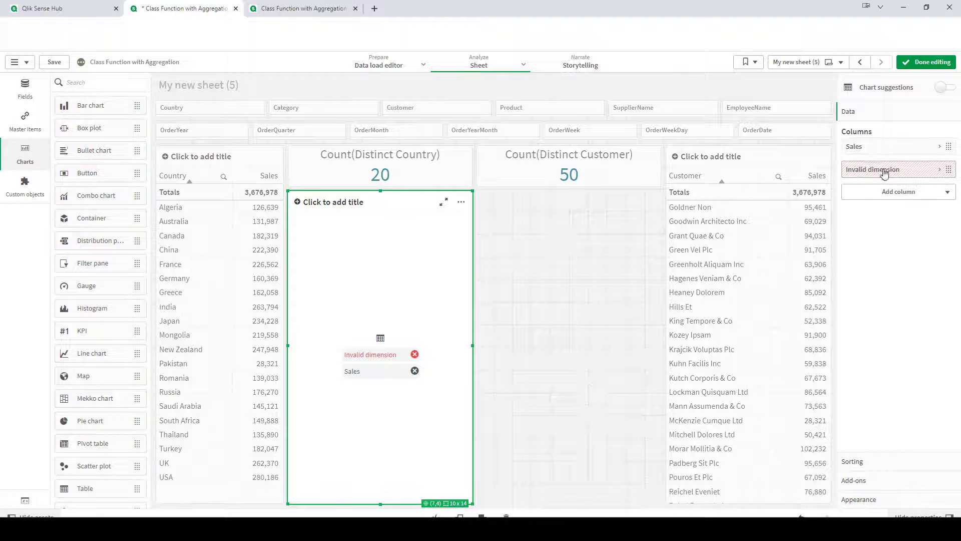
left_click_drag(885, 172, 876, 146)
- Edit the dimension expression to wrap Class(SUM(Sales),1000) in Aggr(...,Country)
left_click(876, 148)
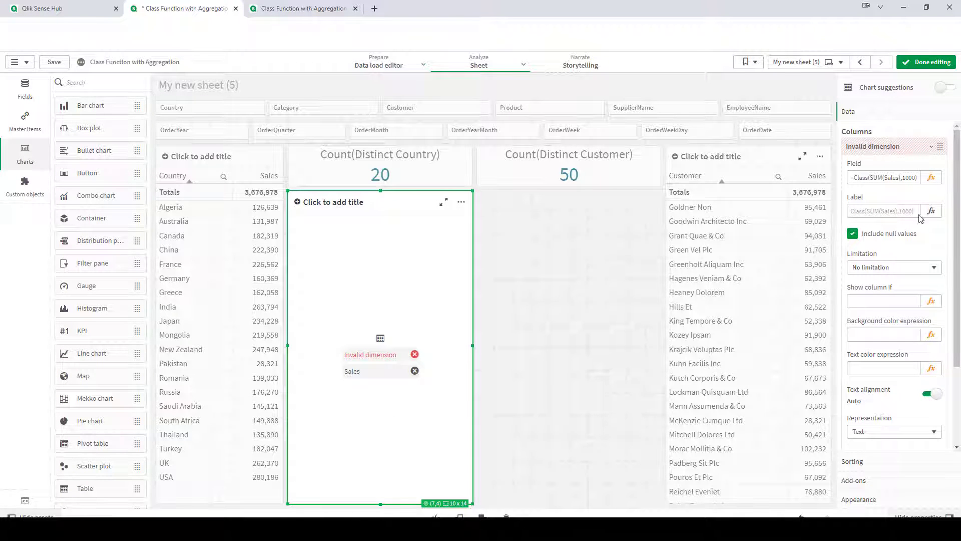
left_click(932, 178)
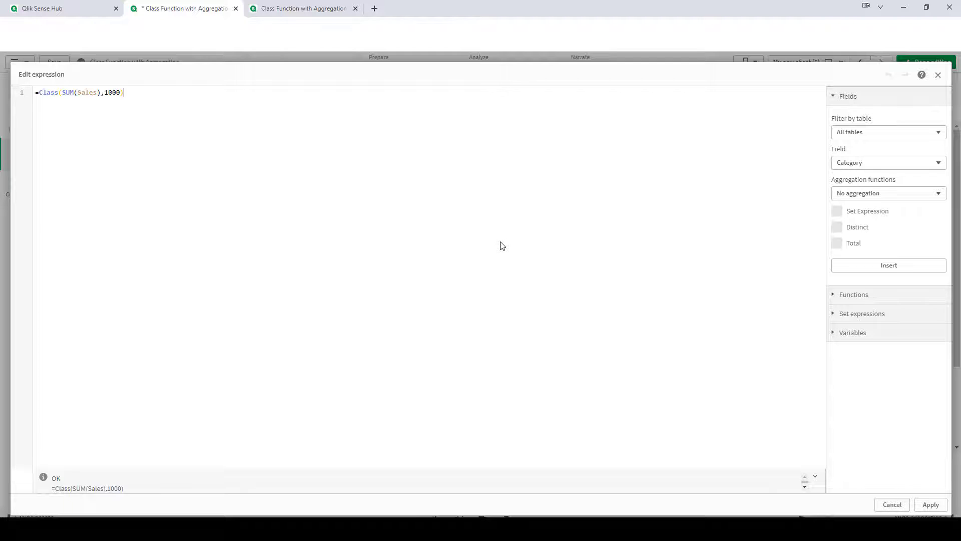
left_click(861, 193)
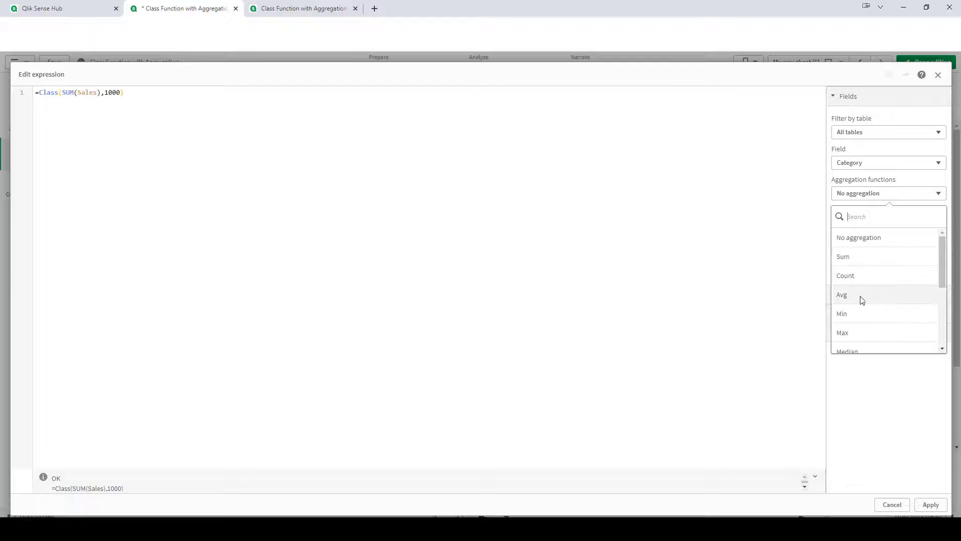
left_click(748, 307)
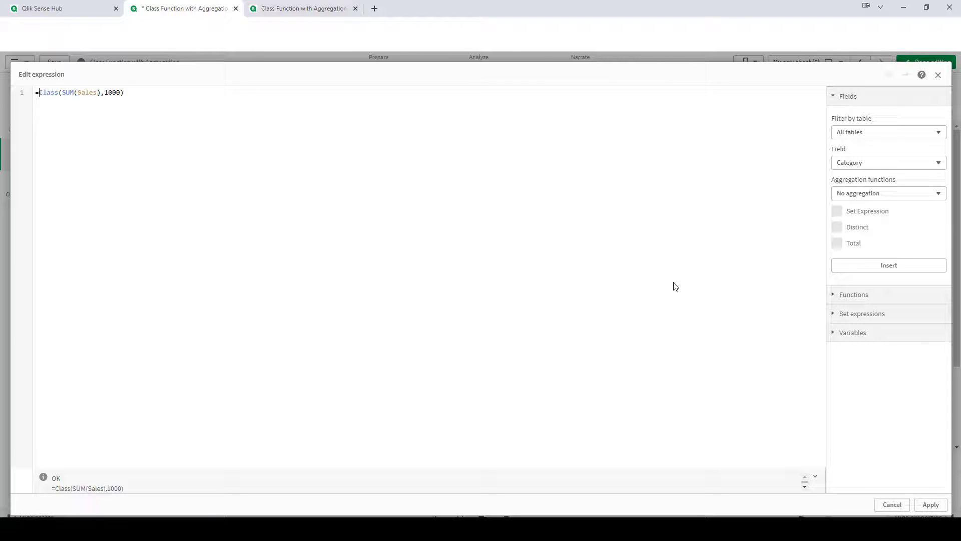
type("Aggr(")
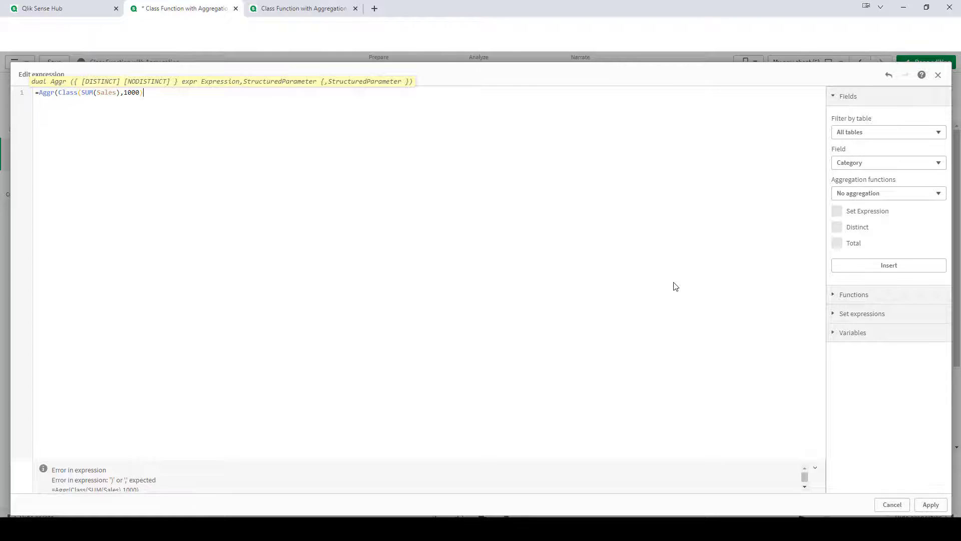
type(",Country)")
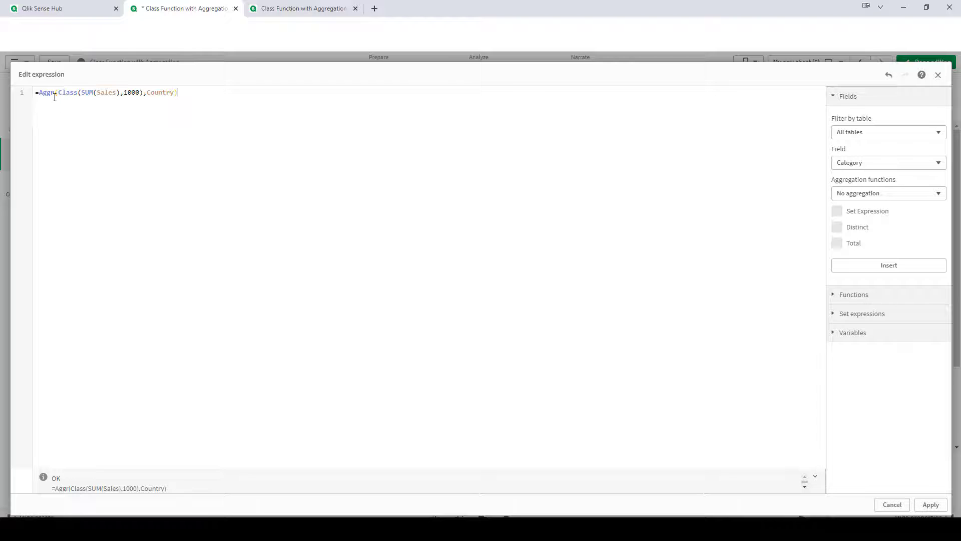
left_click_drag(57, 93, 142, 93)
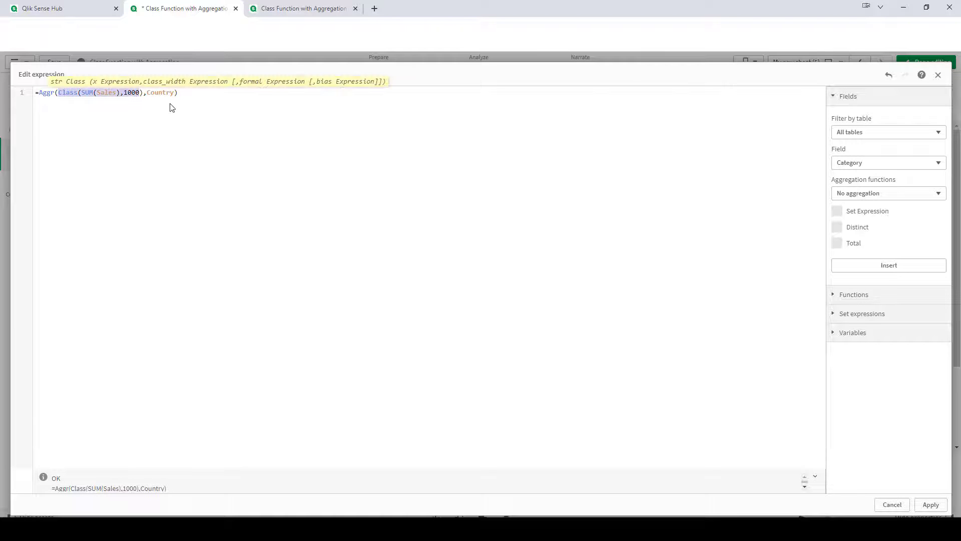
- Apply the Aggr dimension expression and widen the bucket table slightly
left_click(930, 504)
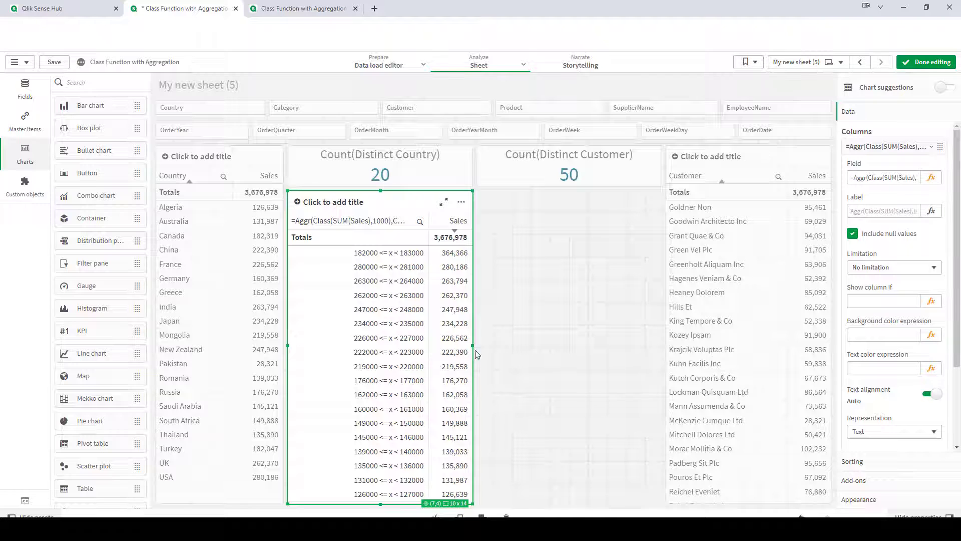
left_click_drag(473, 346, 497, 349)
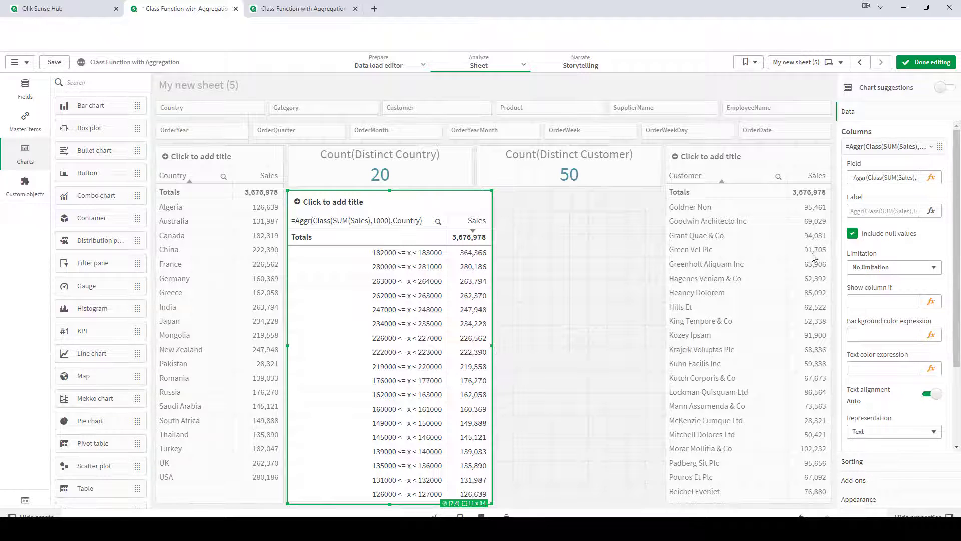
left_click(863, 150)
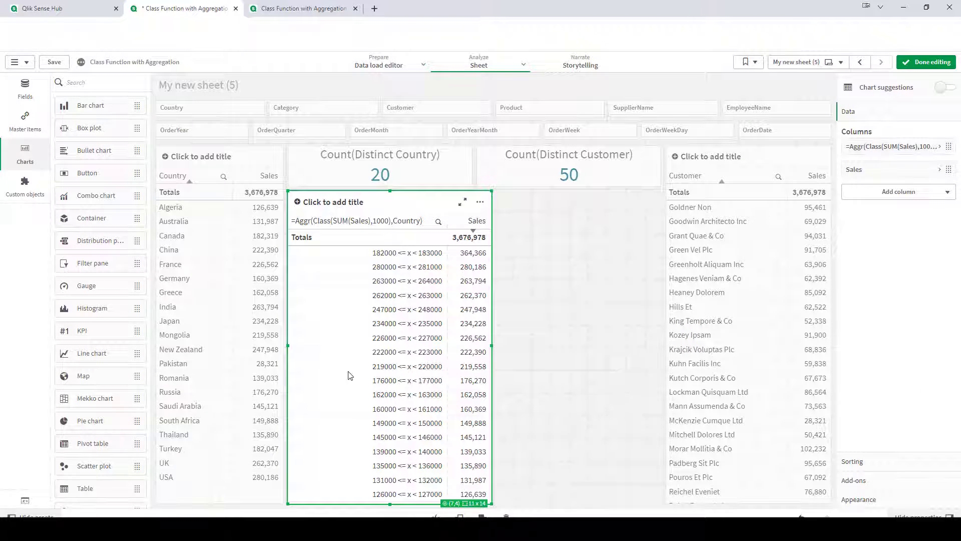
- Replace the Sales column with a Count(Distinct Country) measure
right_click(849, 181)
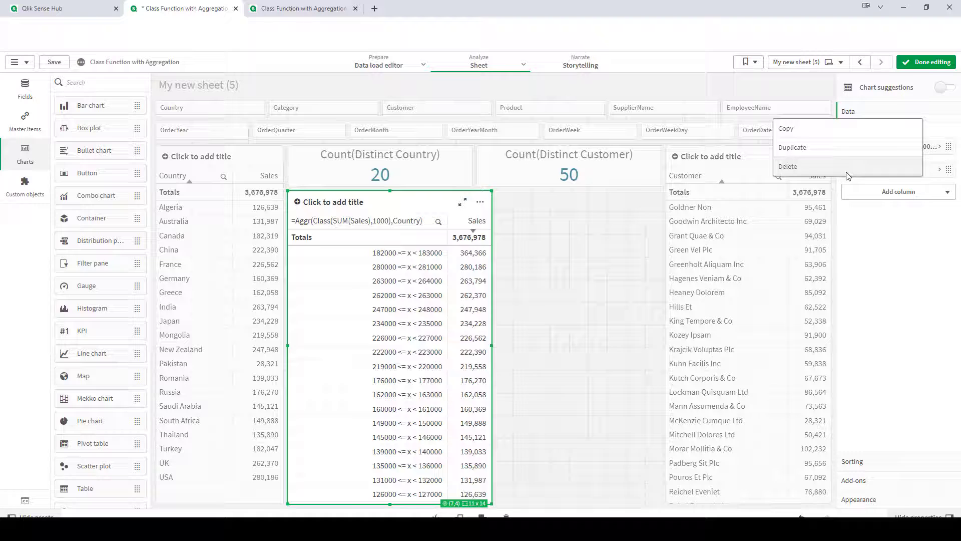
left_click(841, 166)
left_click(896, 169)
left_click(896, 226)
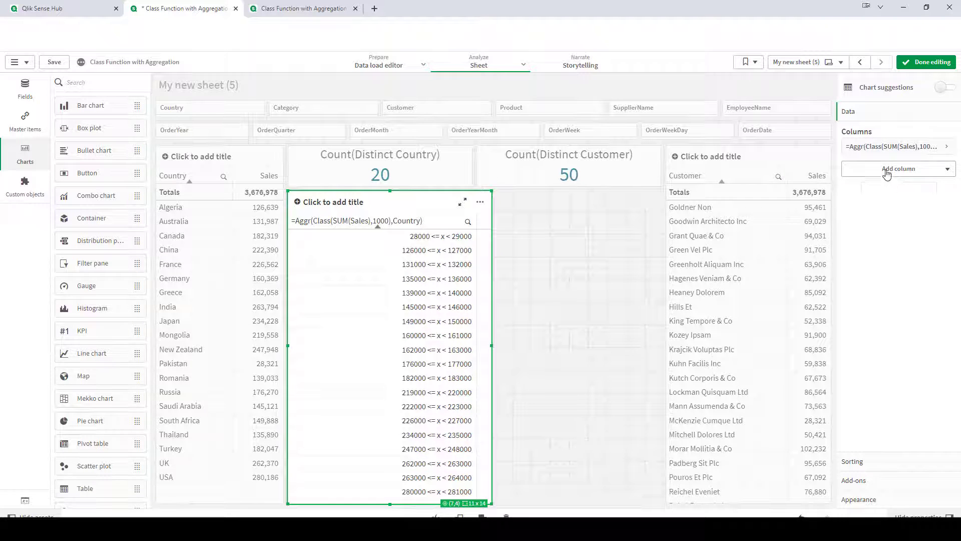
left_click(886, 170)
left_click(899, 211)
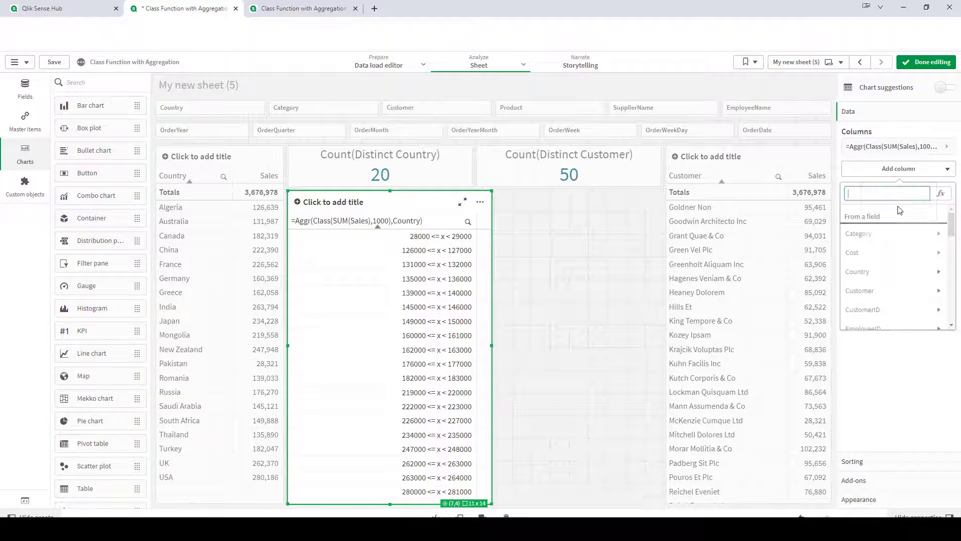
left_click(891, 271)
left_click(883, 248)
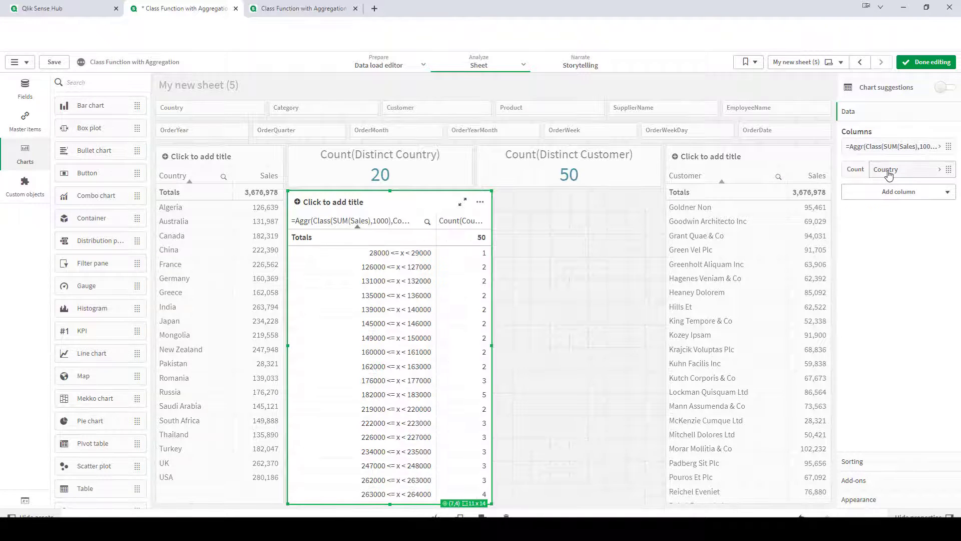
left_click(887, 171)
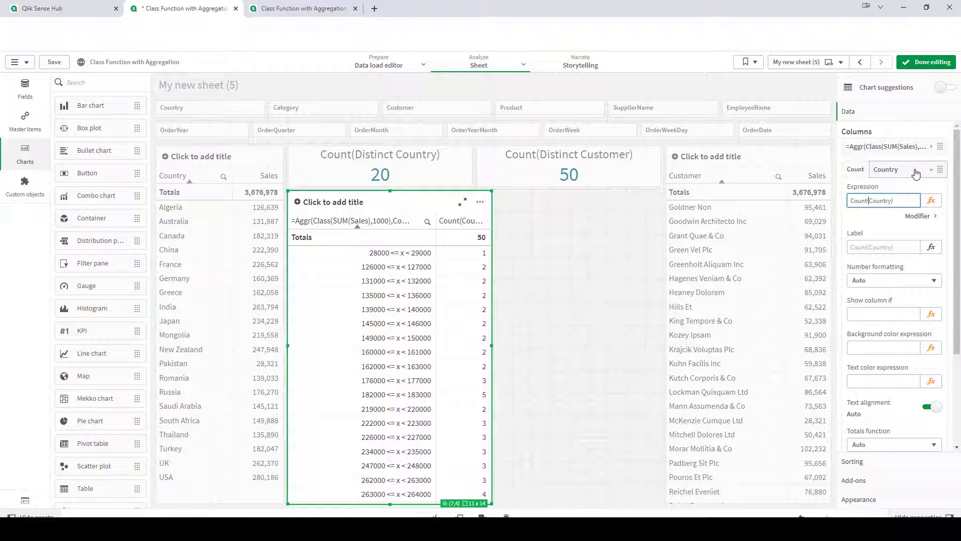
type("Distinct")
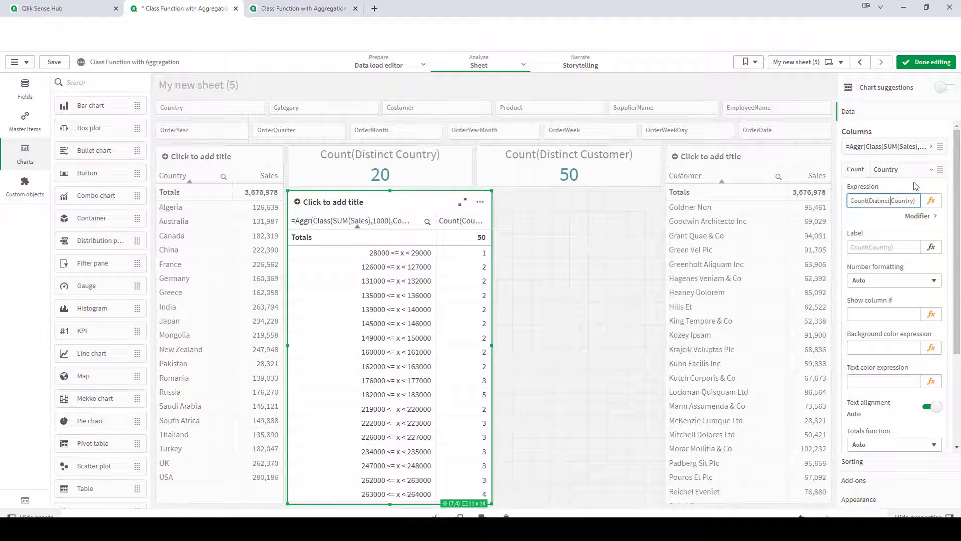
key("Tab")
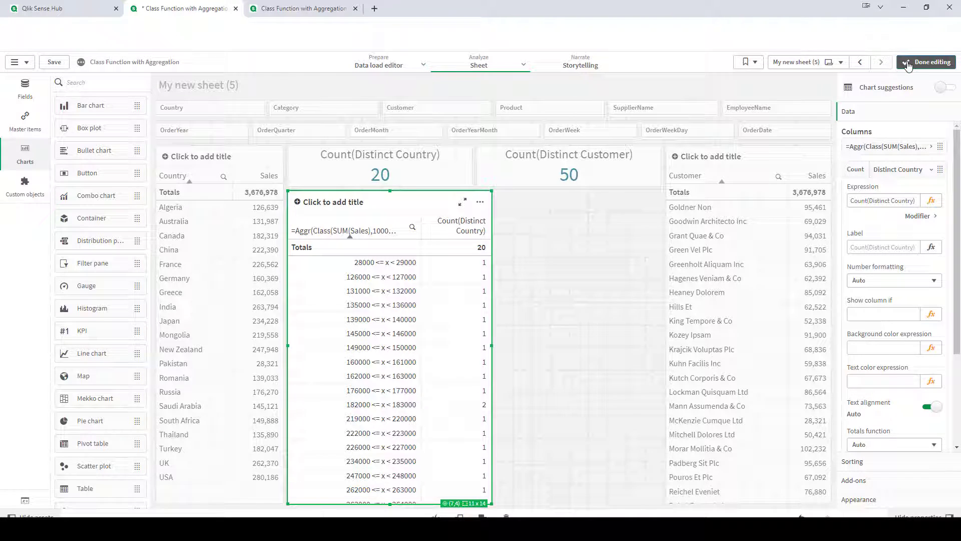
- Filter to the 182000 <= x < 183000 bucket, leaving Canada and Turkey, then resume editing
left_click(926, 62)
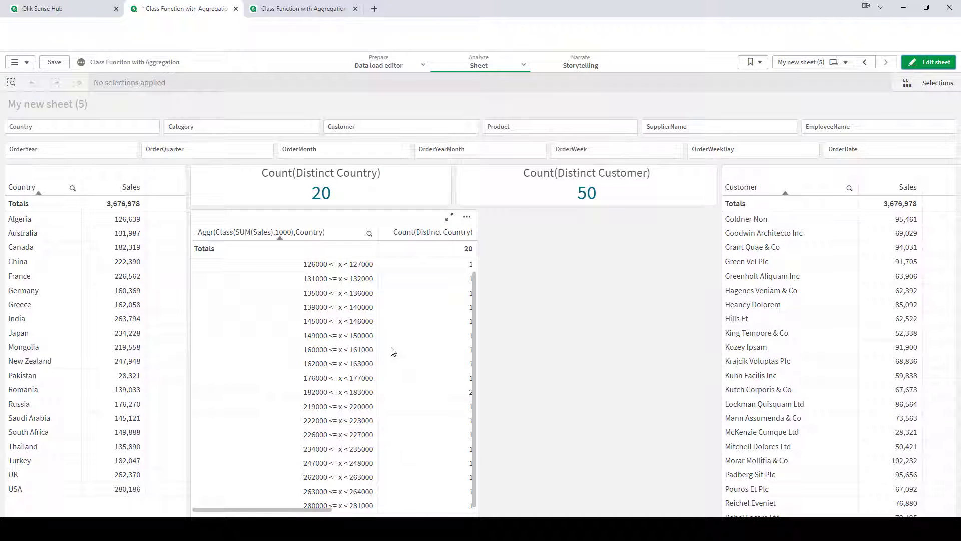
scroll(392, 350, "down", 1)
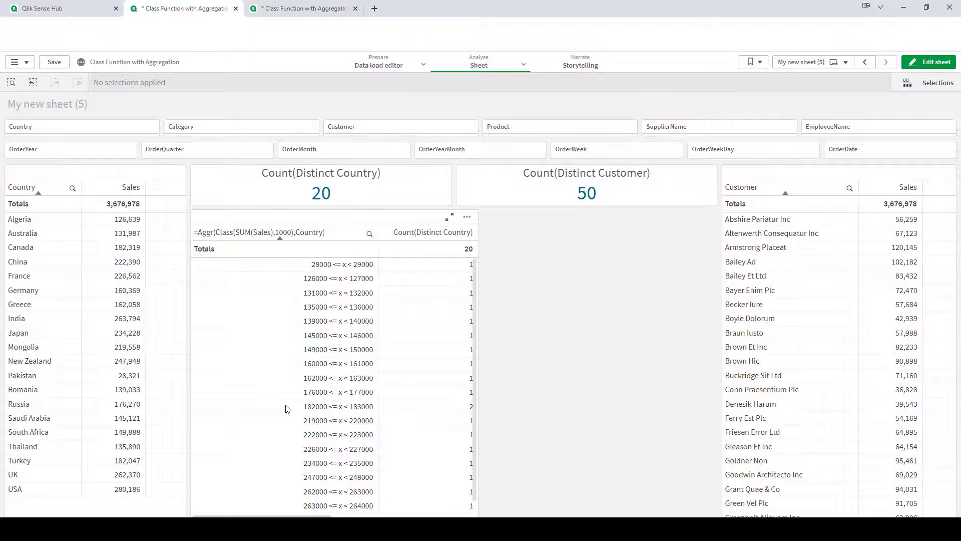
left_click(336, 408)
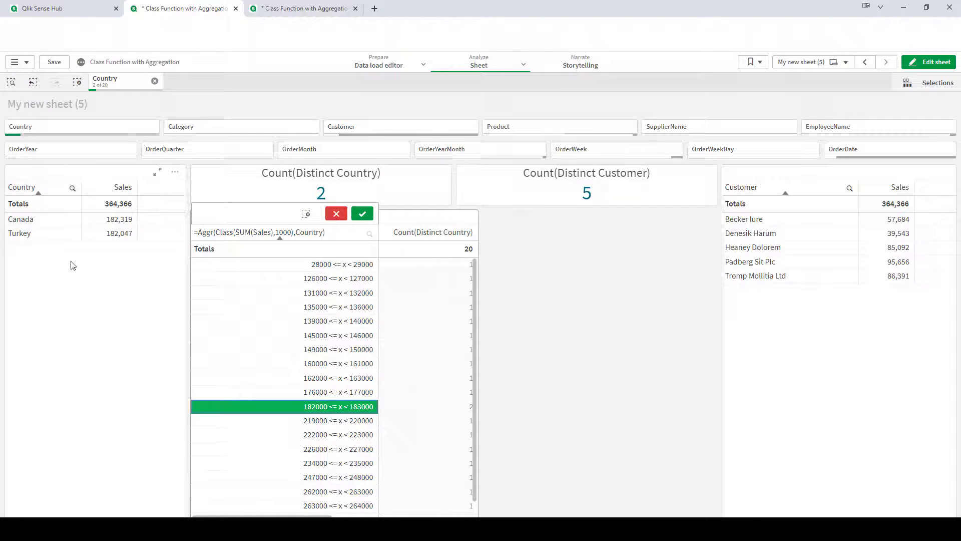
left_click(367, 213)
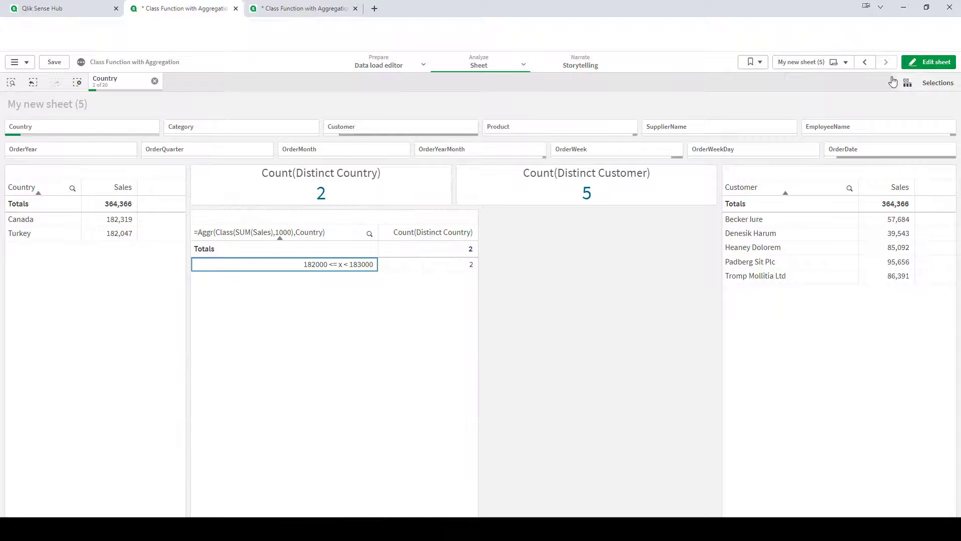
left_click(927, 62)
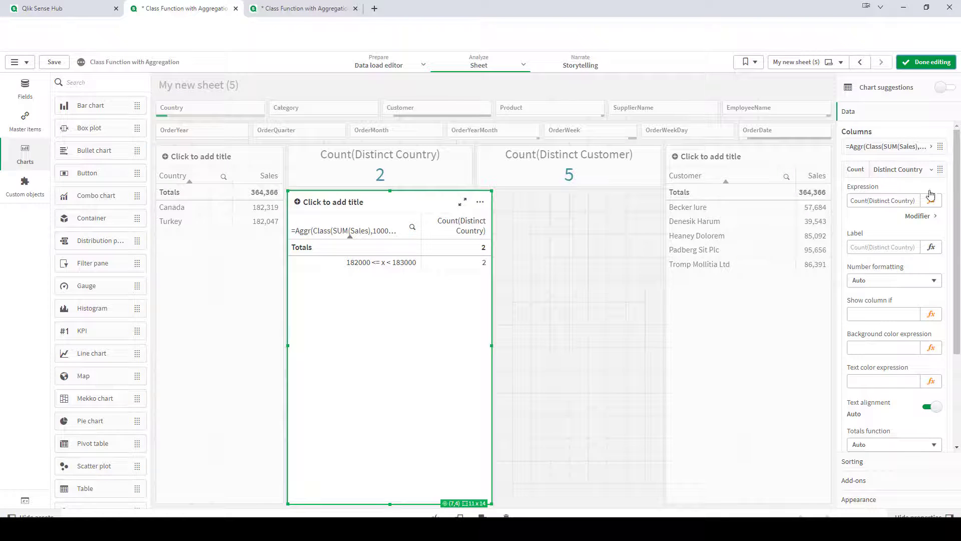
- Change the Aggr dimension's bucket width from 1000 to 10000 and leave edit mode
left_click(929, 147)
left_click(931, 178)
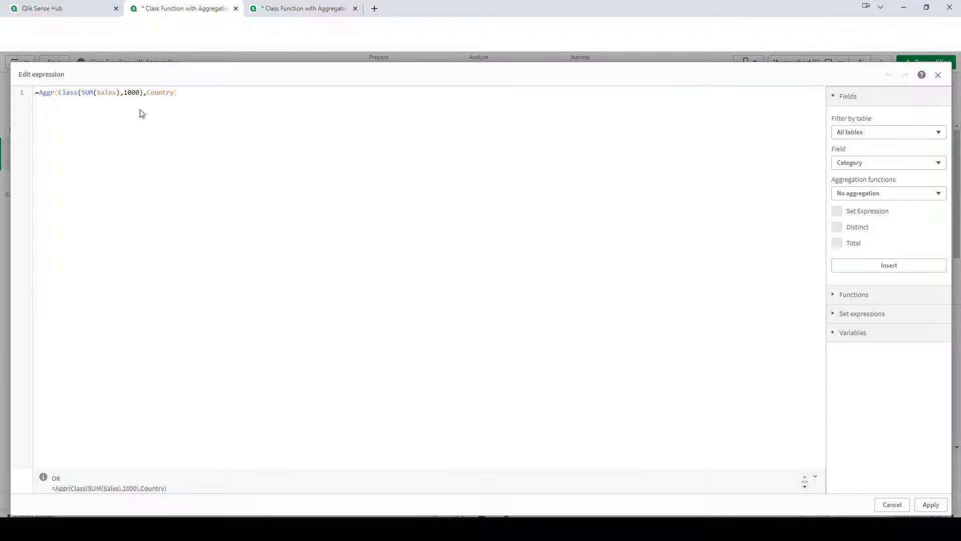
left_click(140, 94)
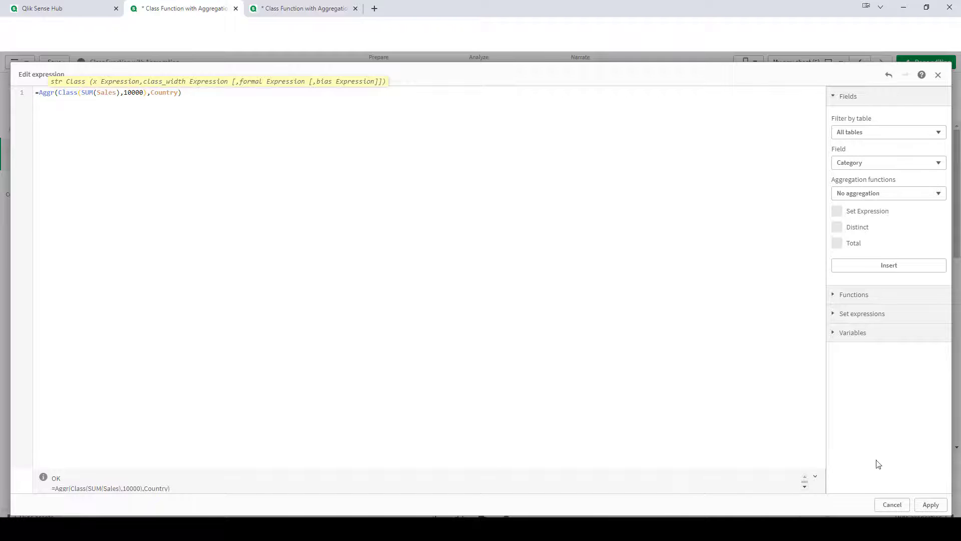
left_click(930, 505)
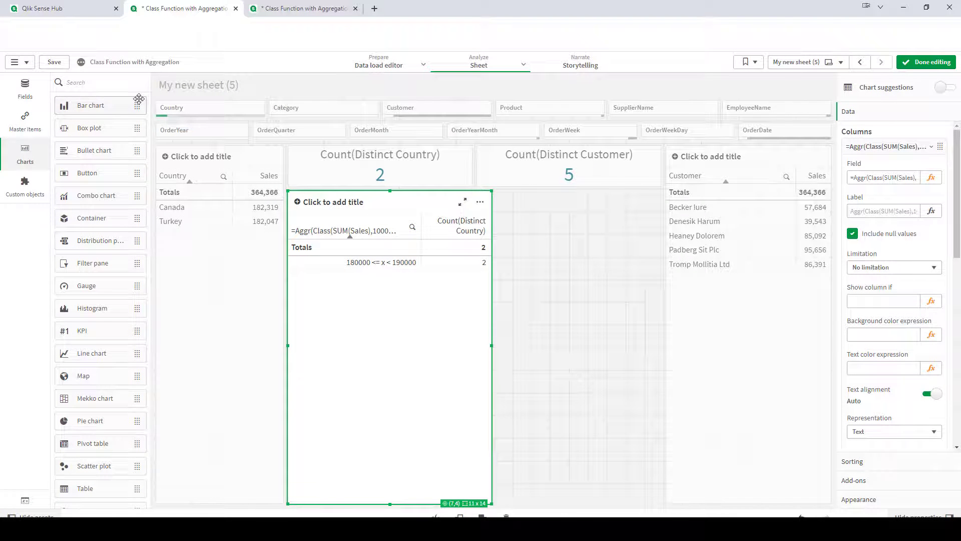
left_click(926, 61)
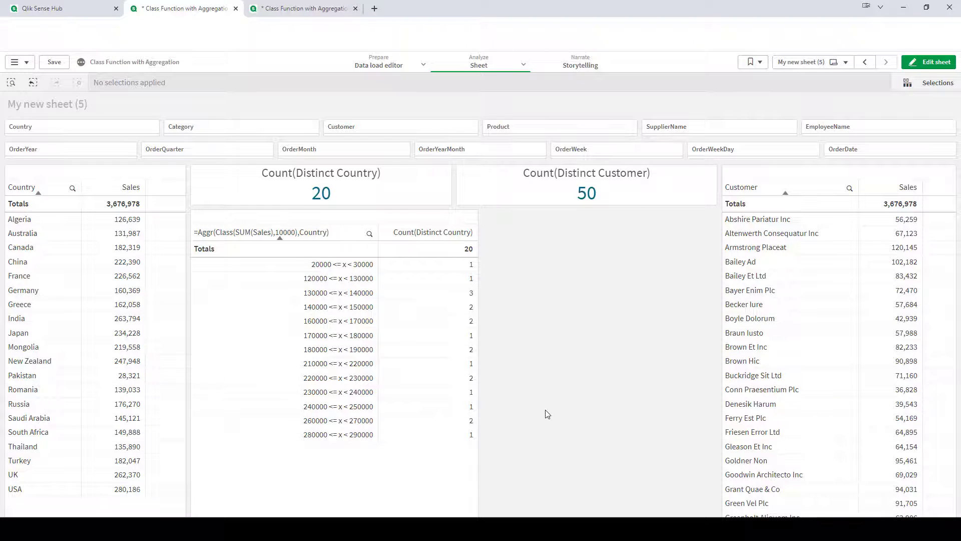
- Select the 130000 <= x < 140000 bucket to see its three countries, then clear selections
left_click(334, 298)
left_click(362, 215)
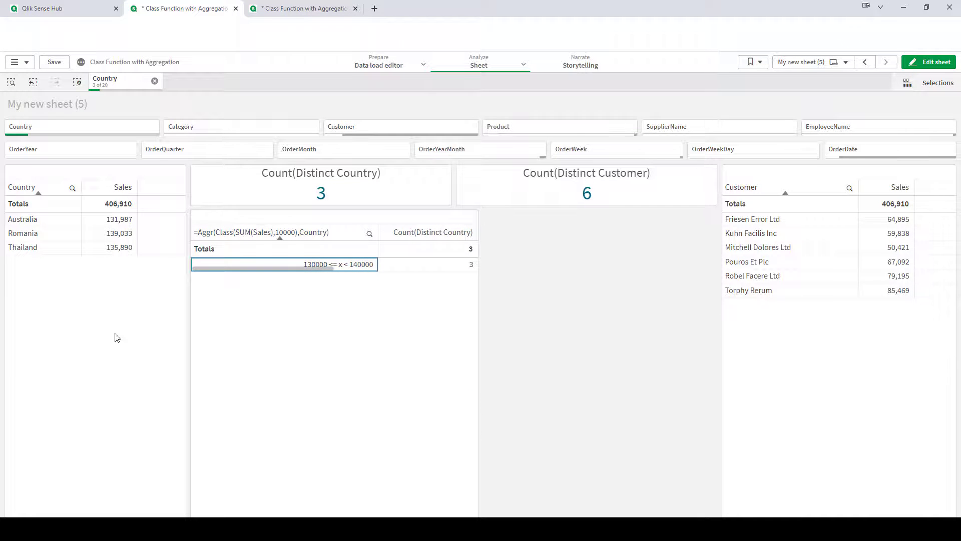
left_click(78, 85)
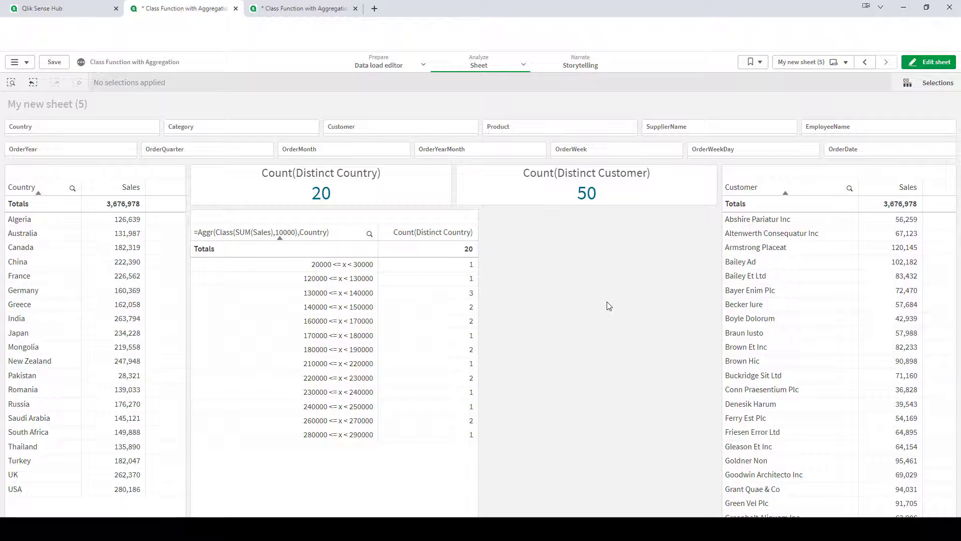
- Back in edit mode, drag the bucket table lower to free space above it
left_click(928, 62)
left_click(365, 244)
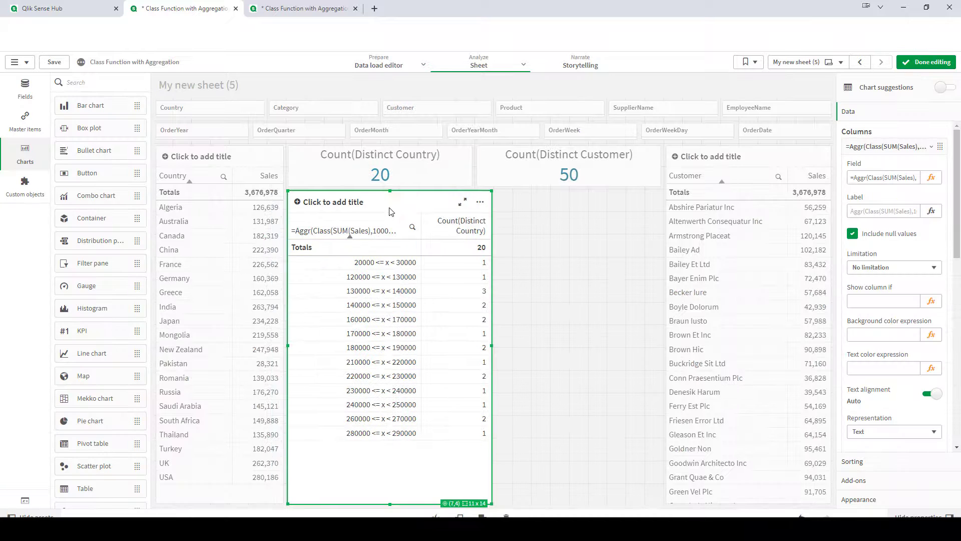
left_click_drag(390, 191, 385, 229)
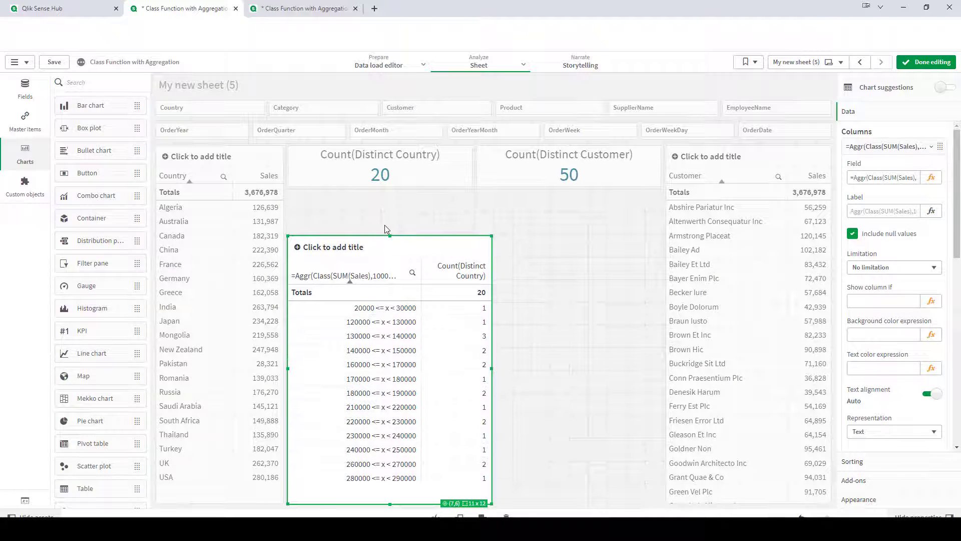
- Define a new app variable vBucketSize with the value 10000 in the variables list
left_click(23, 501)
left_click(612, 150)
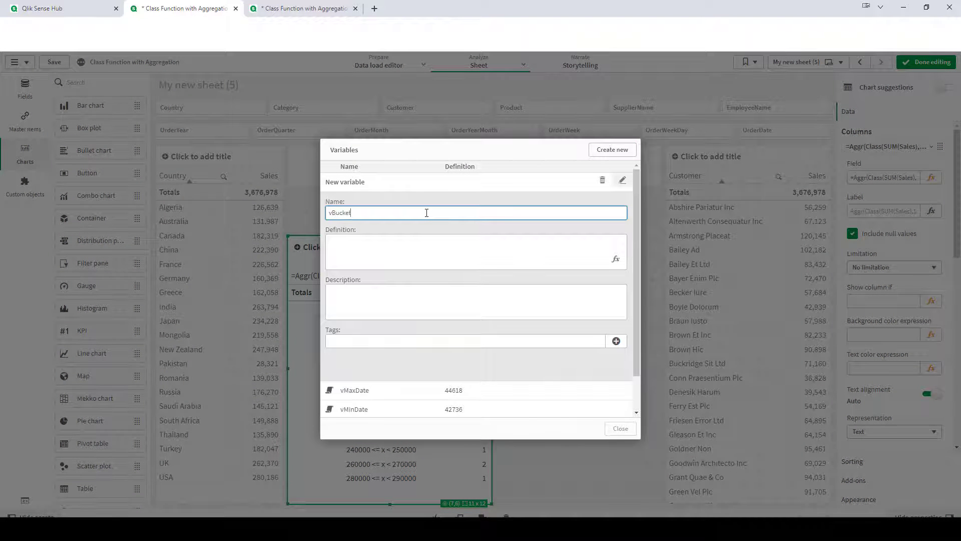
left_click(420, 246)
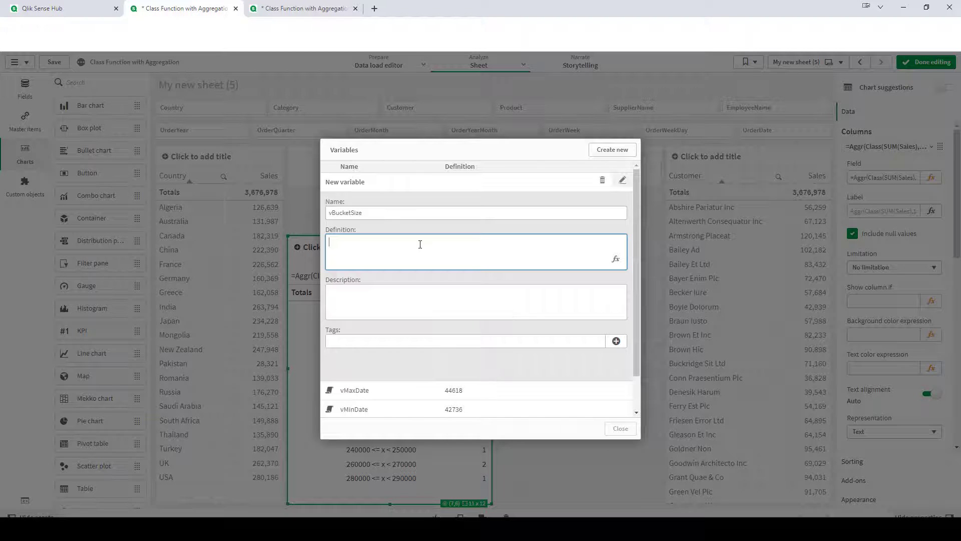
left_click(580, 373)
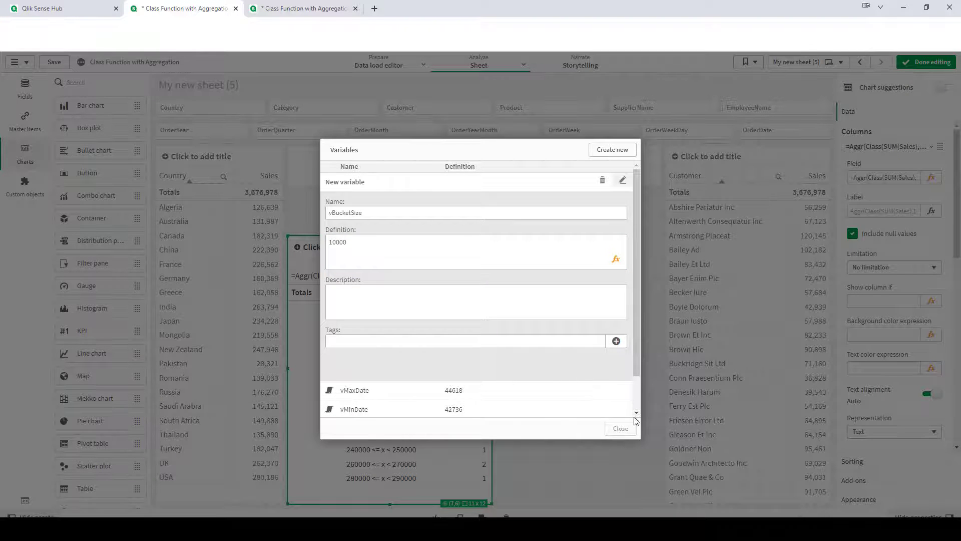
left_click(620, 429)
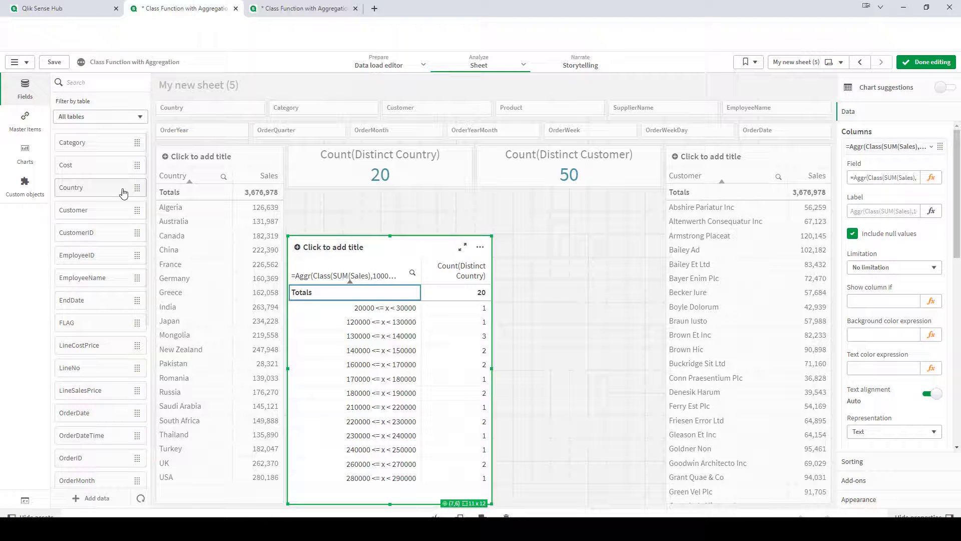
- Place a Variable input object above the bucket table and bind it to vBucketSize
left_click(24, 187)
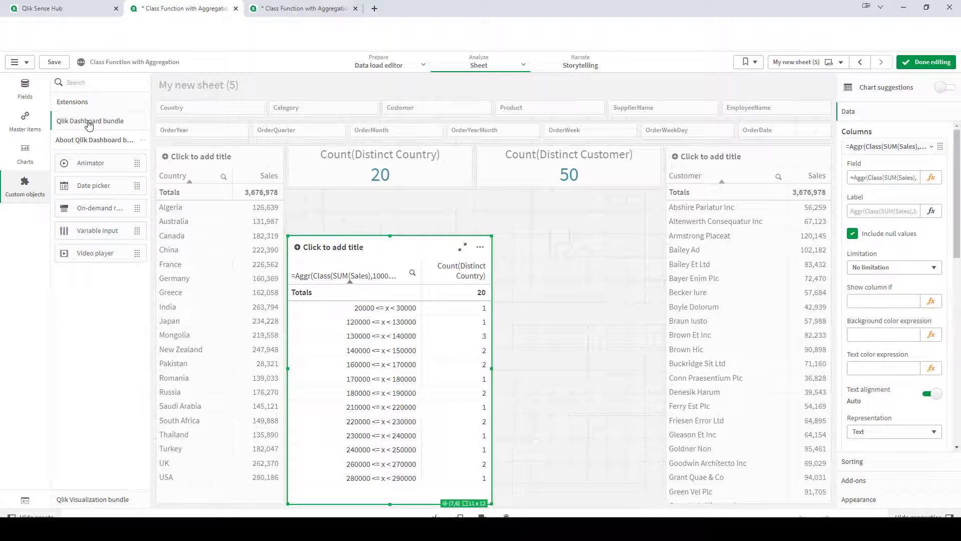
left_click_drag(97, 230, 353, 205)
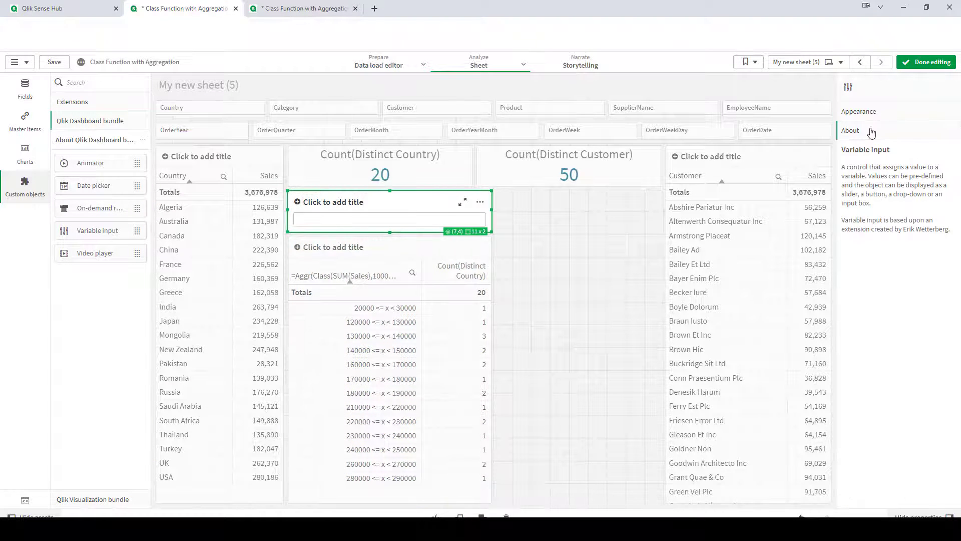
left_click(870, 115)
left_click(871, 150)
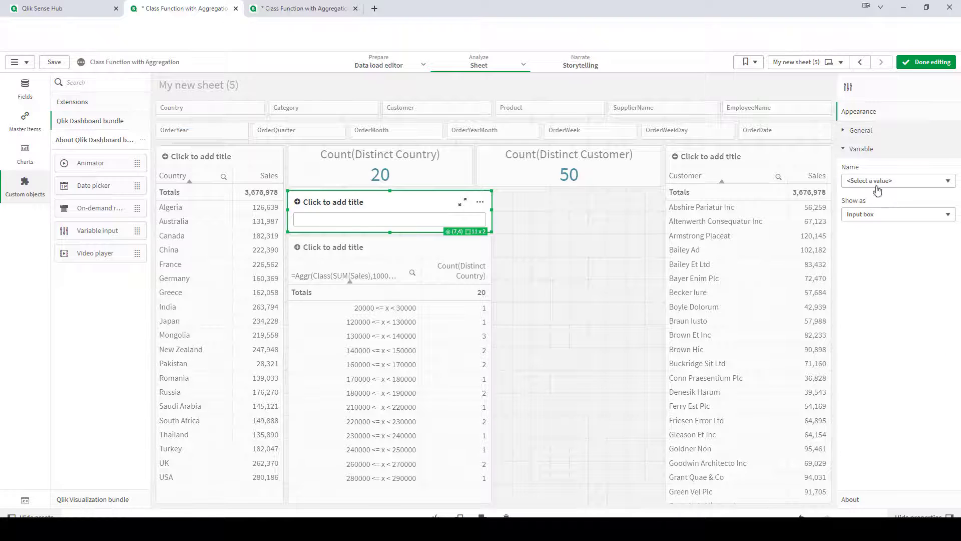
left_click(886, 181)
left_click(873, 237)
- Show the variable input as an input box titled 'Enter Bucket Size', then select the bucket table
left_click(873, 219)
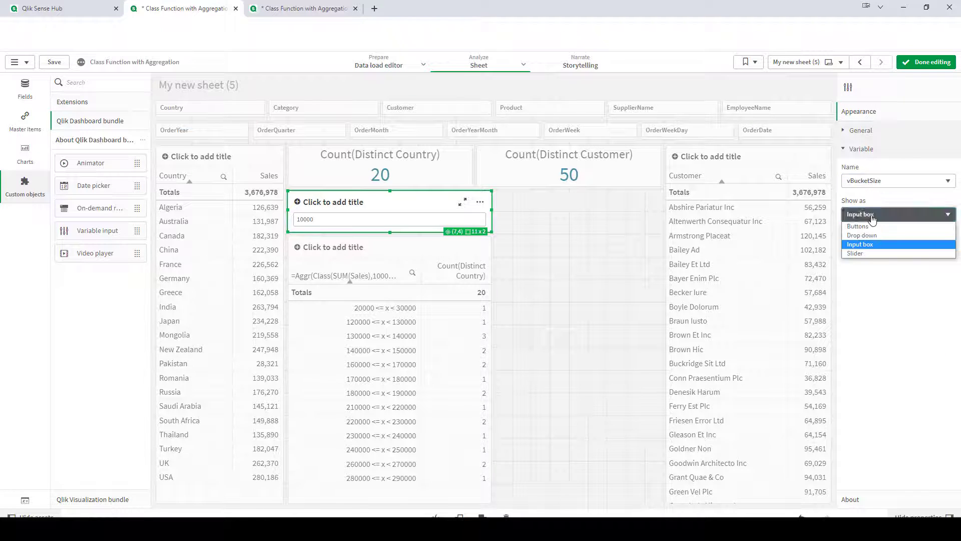
left_click(872, 220)
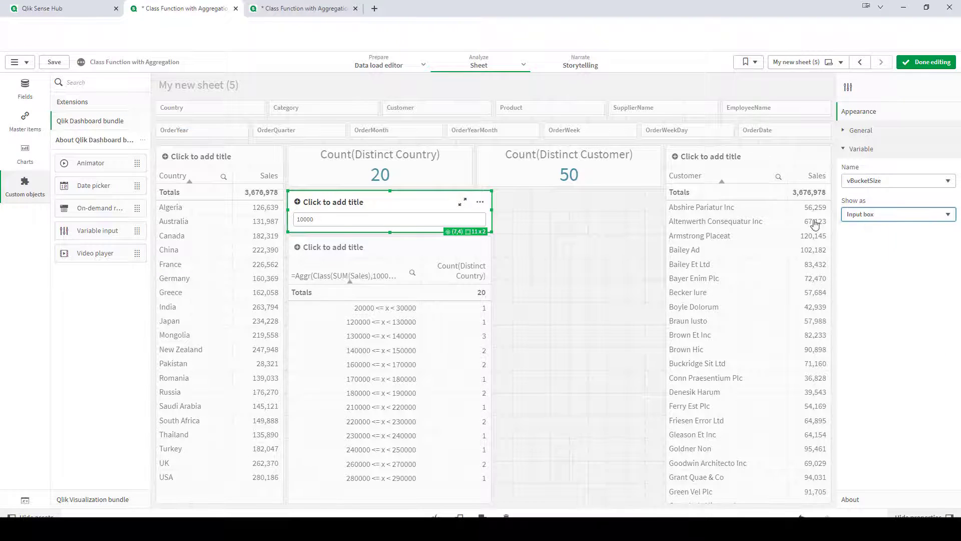
left_click(335, 203)
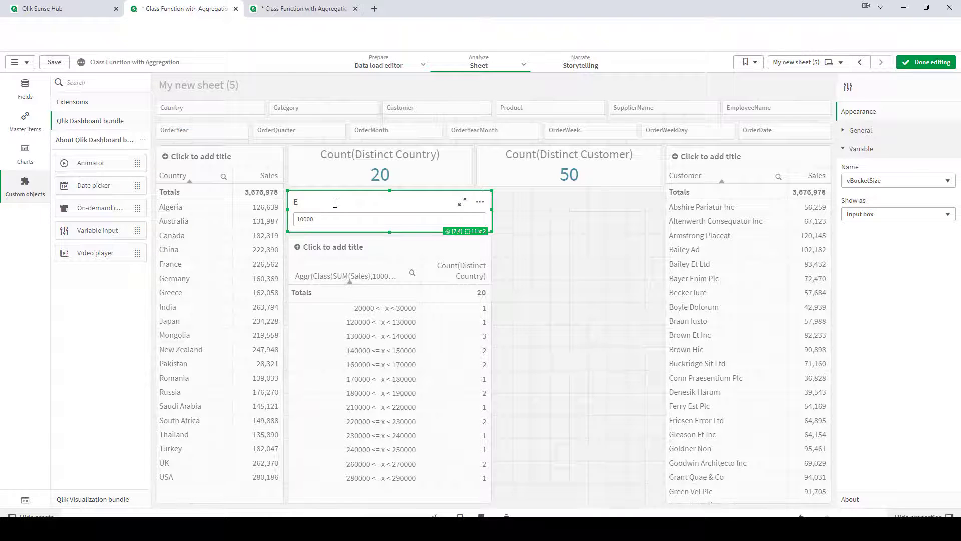
type("Enter Bucket Size")
left_click(450, 281)
left_click(876, 114)
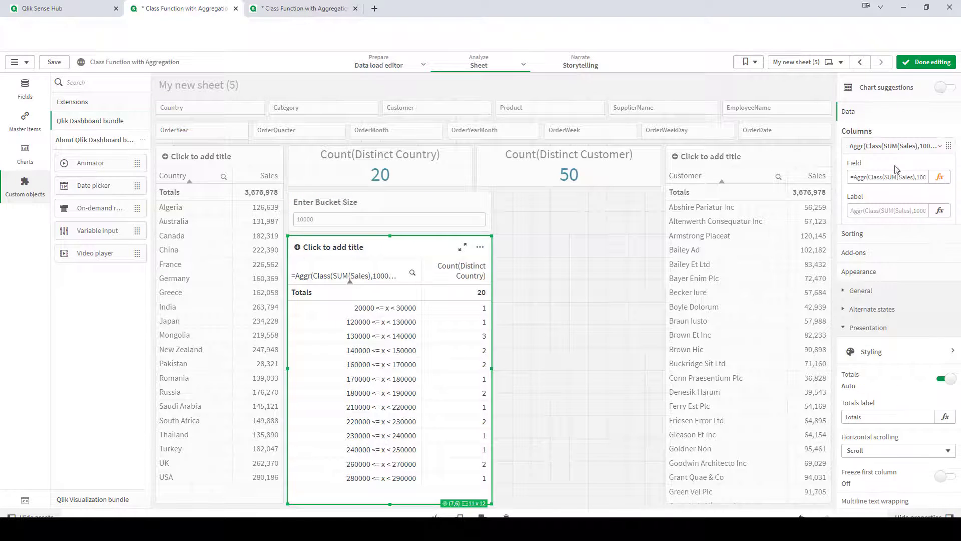
- Replace the fixed 10000 width in the Aggr bucket dimension with $(vBucketSize)
left_click(931, 169)
left_click(921, 150)
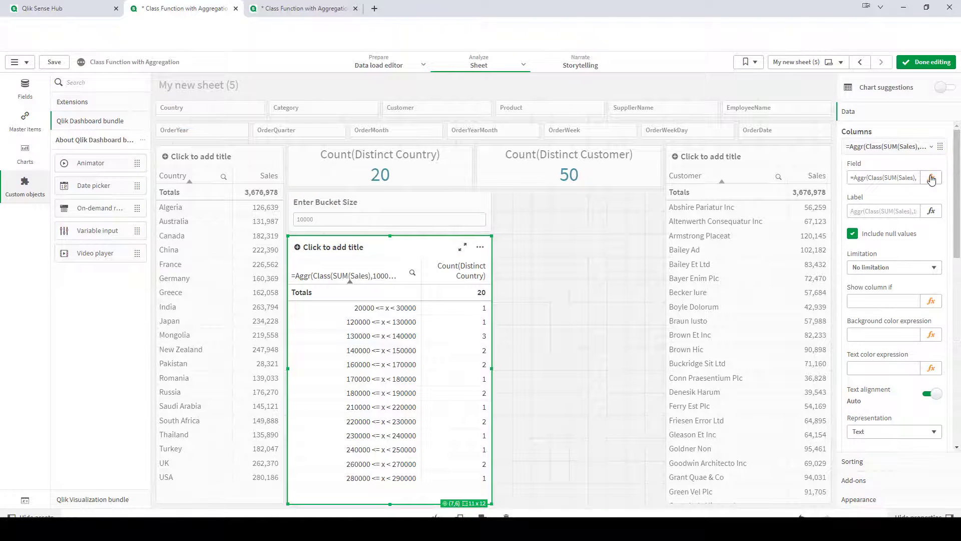
left_click(931, 178)
double_click(132, 93)
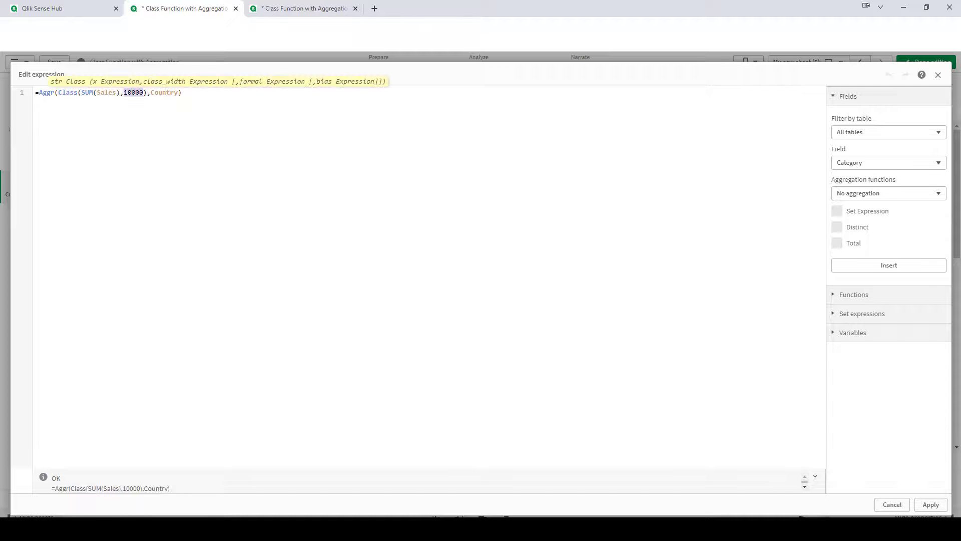
type("$(vBucketSize")
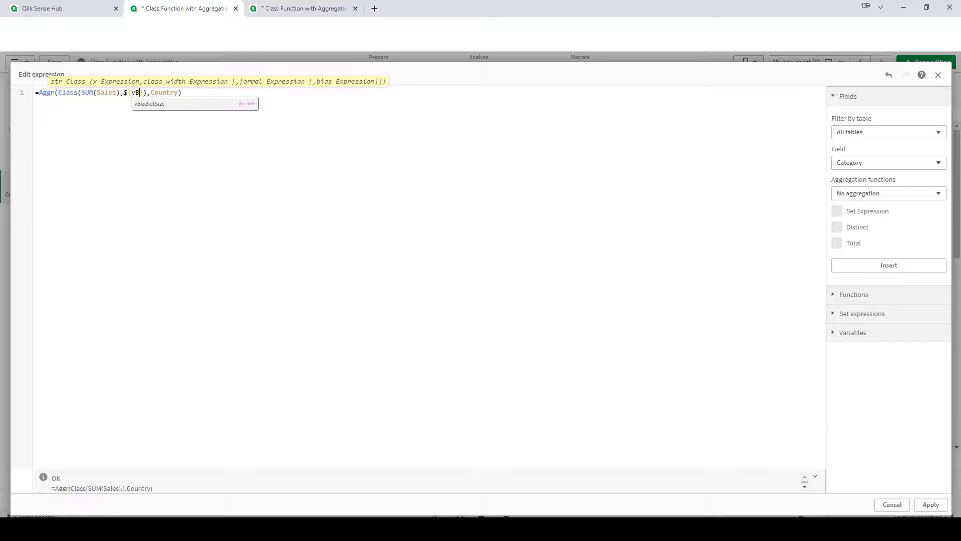
left_click(930, 504)
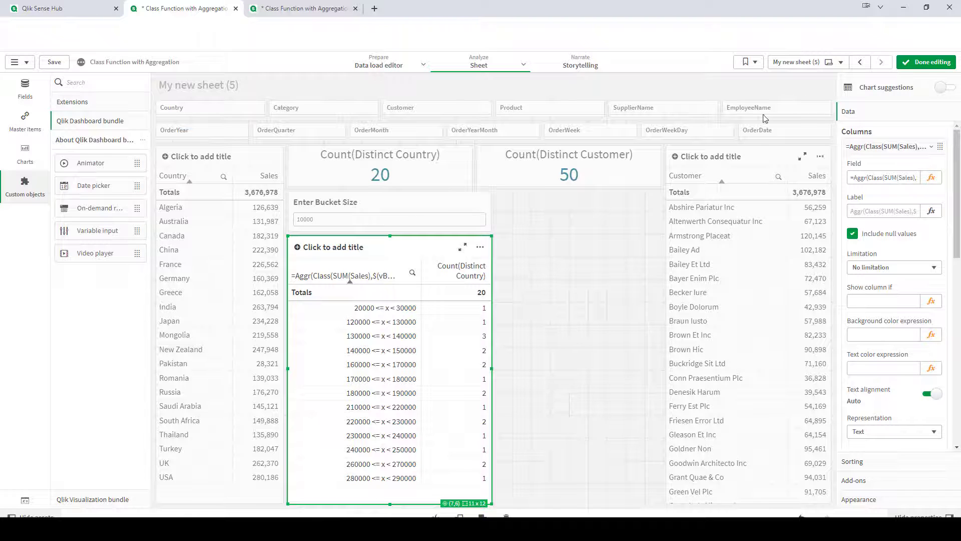
left_click(926, 62)
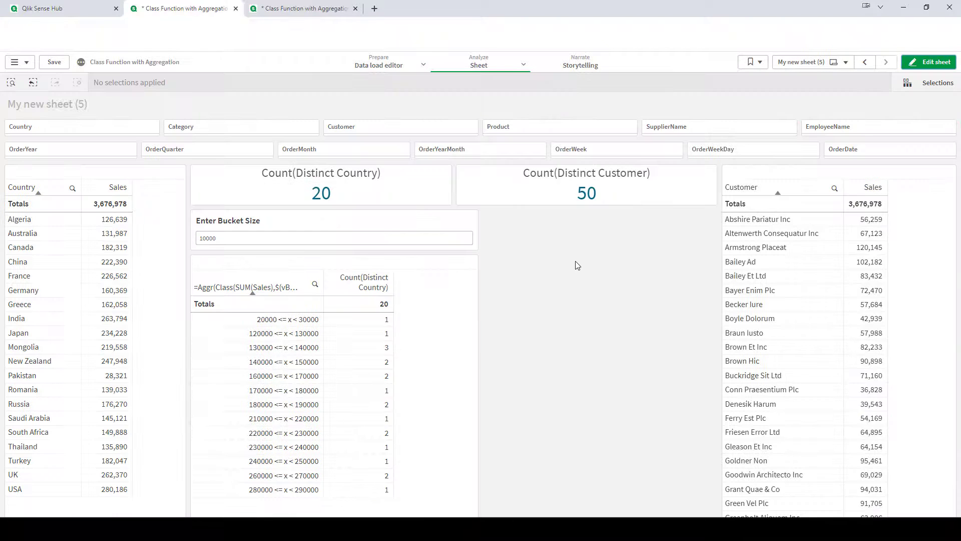
- Enter 25000, then 50000, as the bucket size so countries regroup into five buckets
left_click(286, 236)
key("ctrl+a")
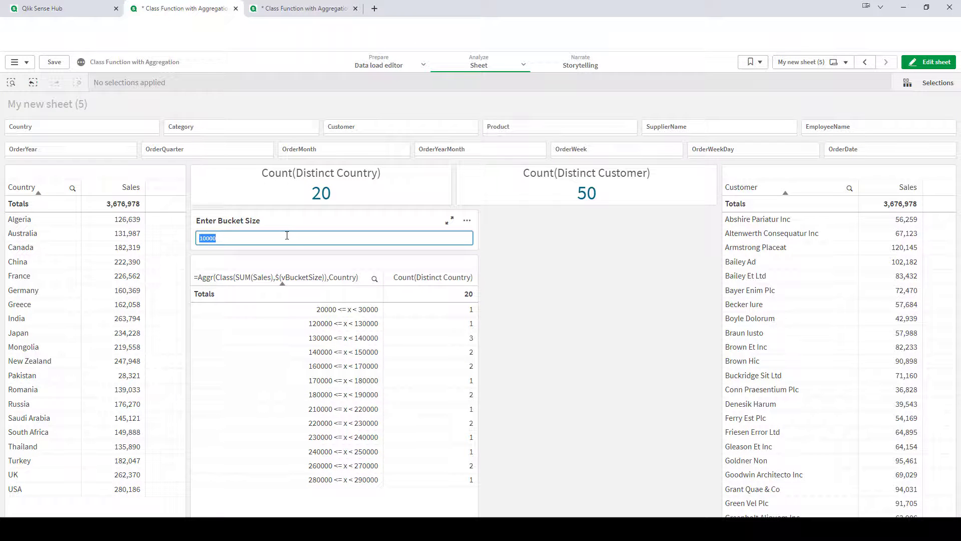
type("25")
key("Return")
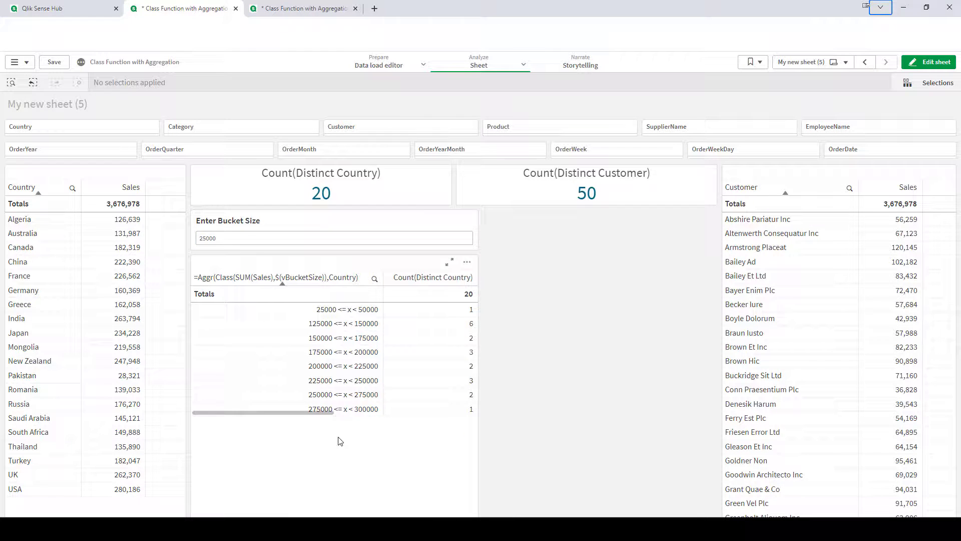
double_click(243, 238)
type("5")
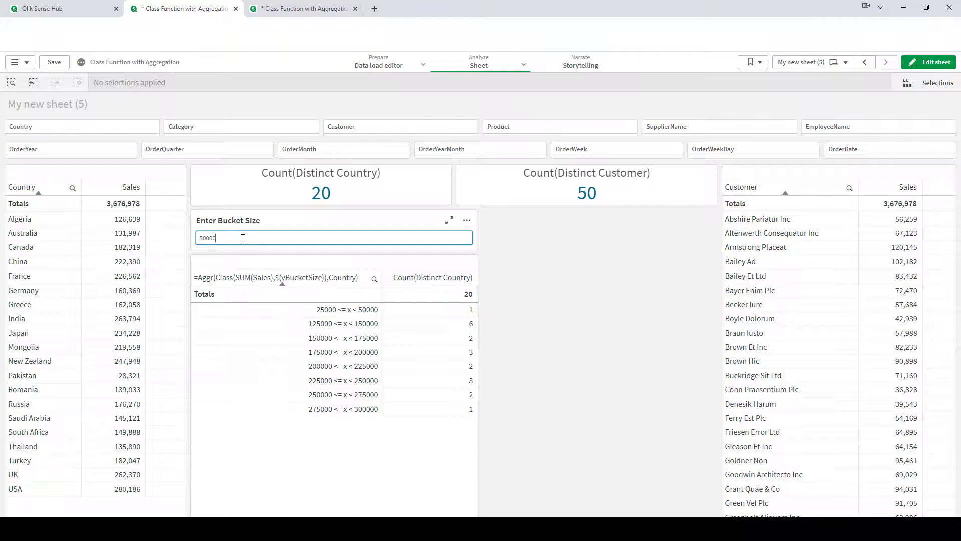
key("Return")
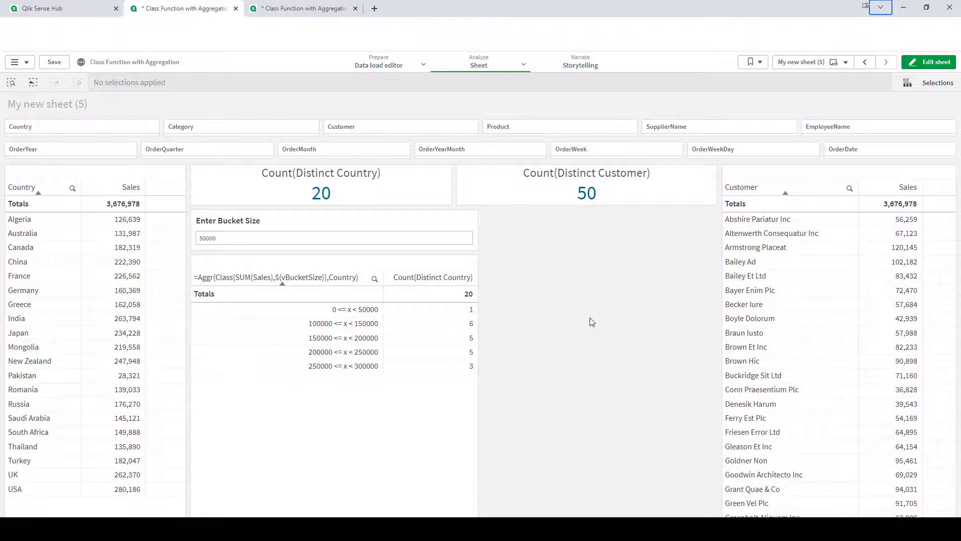
- Duplicate the country bucket table onto the empty sheet area by copy and paste
left_click(928, 62)
left_click(381, 345)
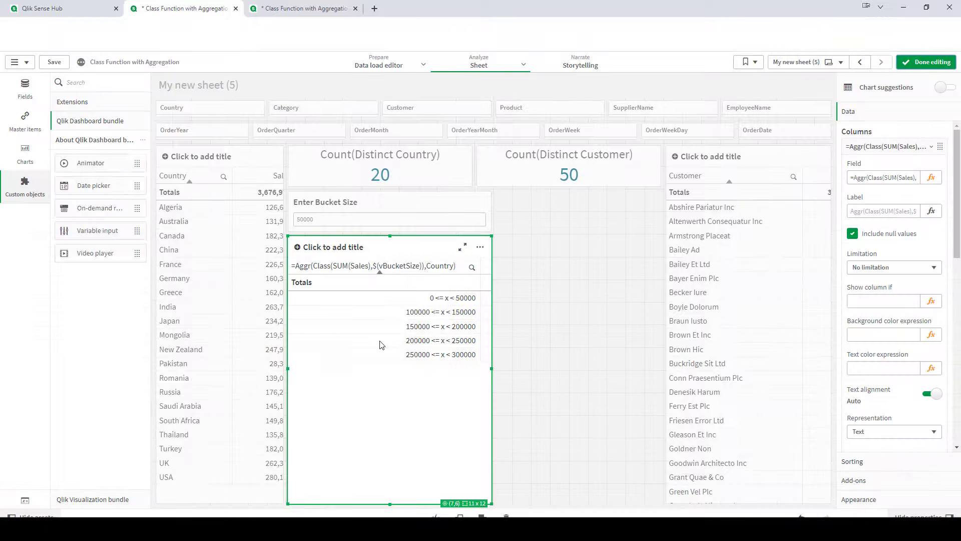
right_click(395, 343)
left_click(412, 354)
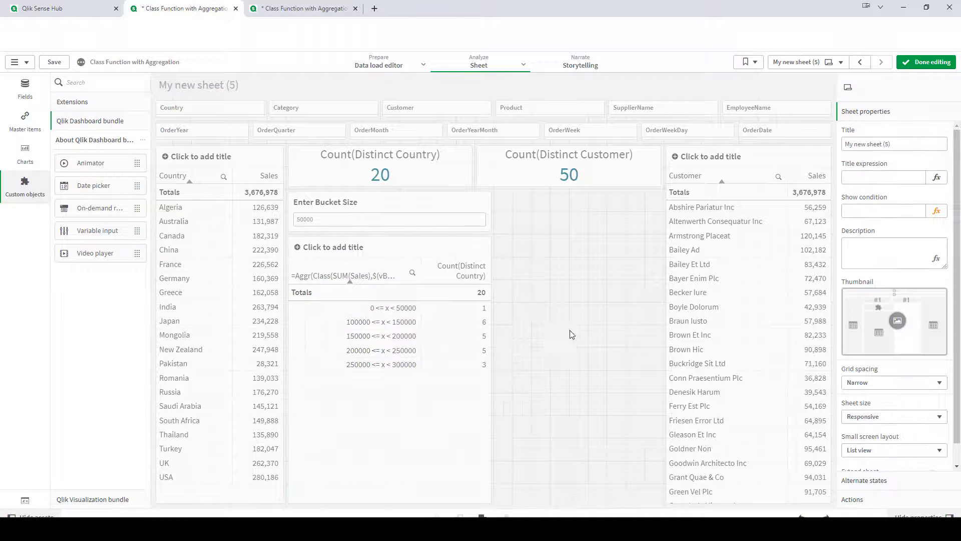
right_click(568, 333)
left_click(587, 336)
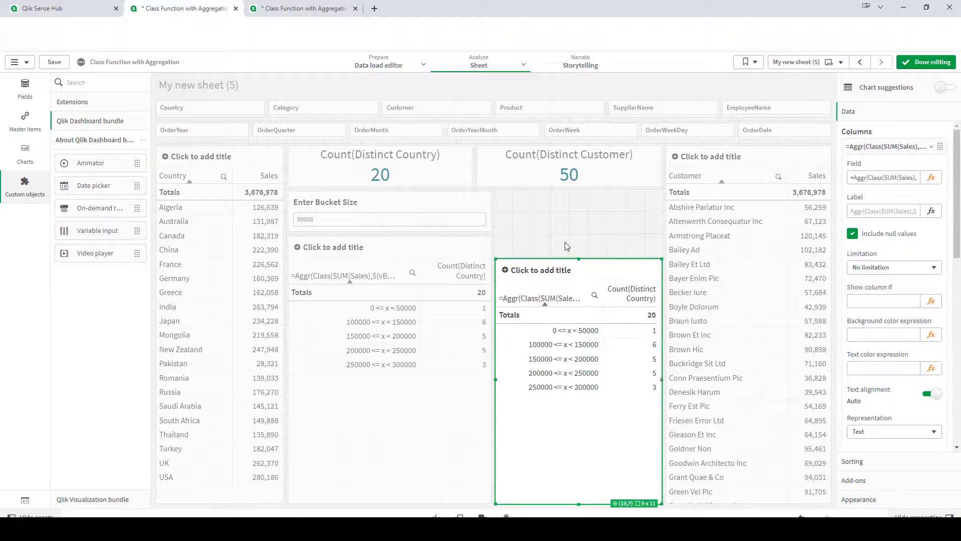
- Change Country to Customer in the copy's Aggr dimension and Count(Distinct) measure
left_click(931, 177)
double_click(200, 92)
type("Cu")
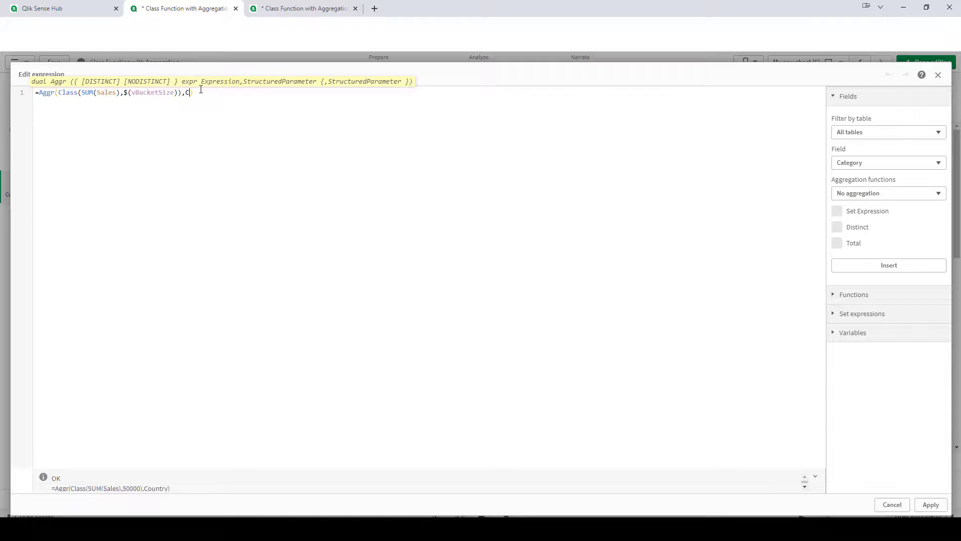
type("st")
key("Return")
left_click(931, 505)
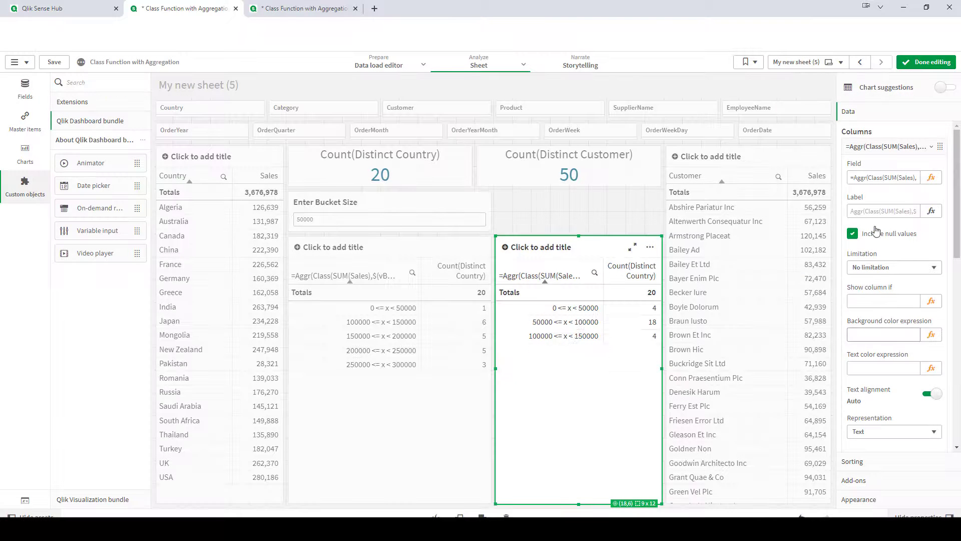
double_click(897, 200)
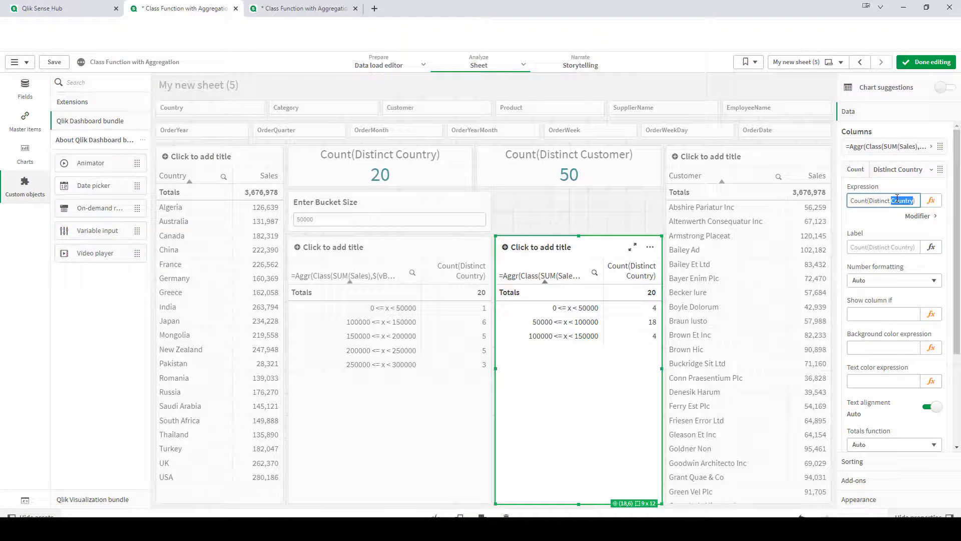
type("Customer)")
key("Return")
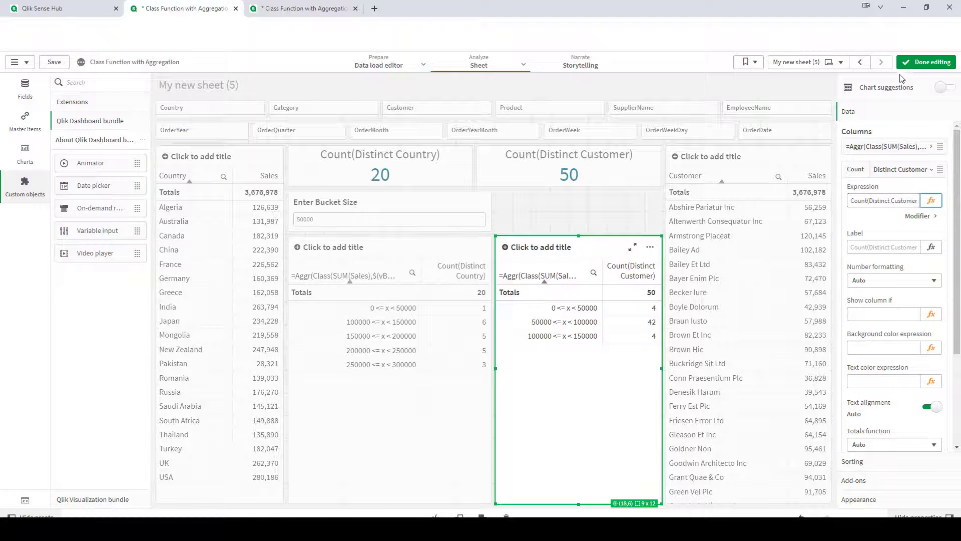
left_click(913, 63)
- Enter 10000 as the bucket size so both tables regroup into 10000-wide buckets
left_click(238, 239)
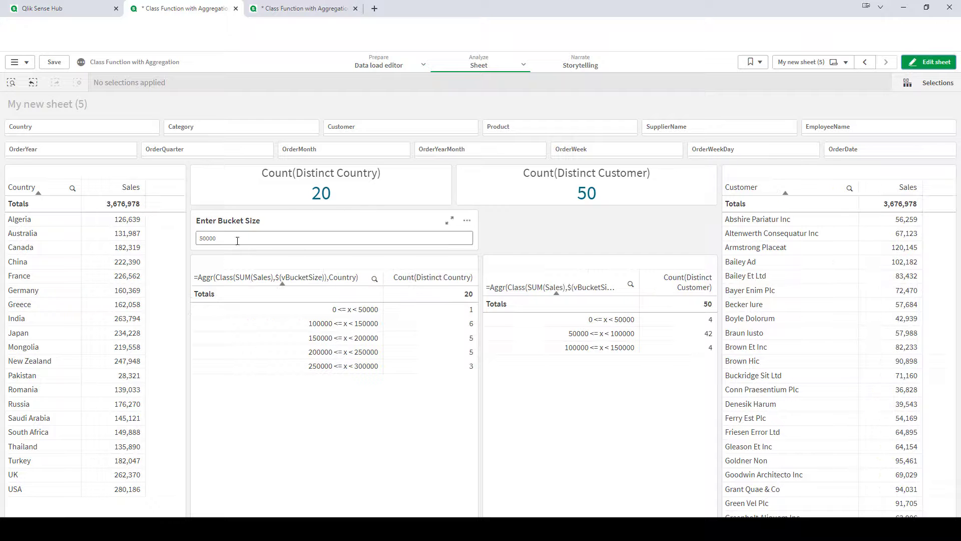
type("1")
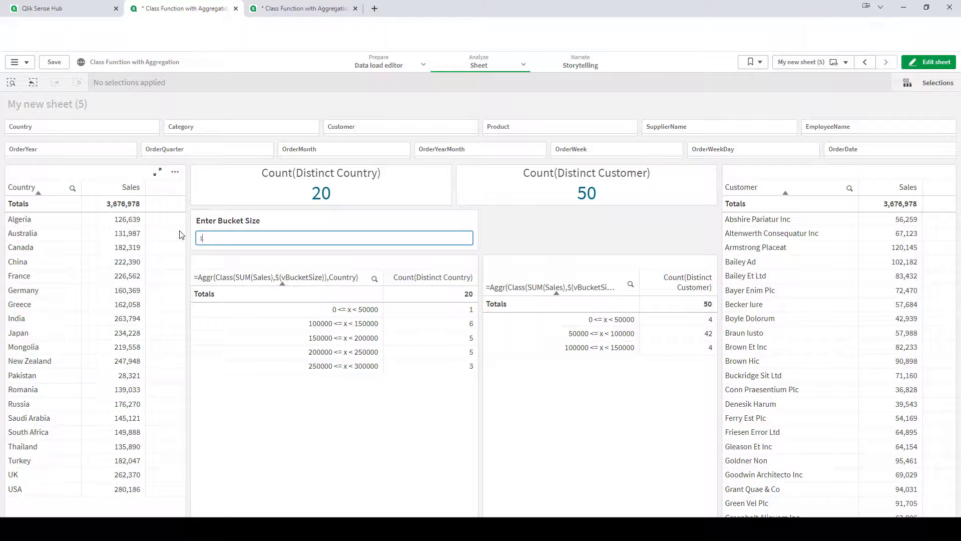
key("Return")
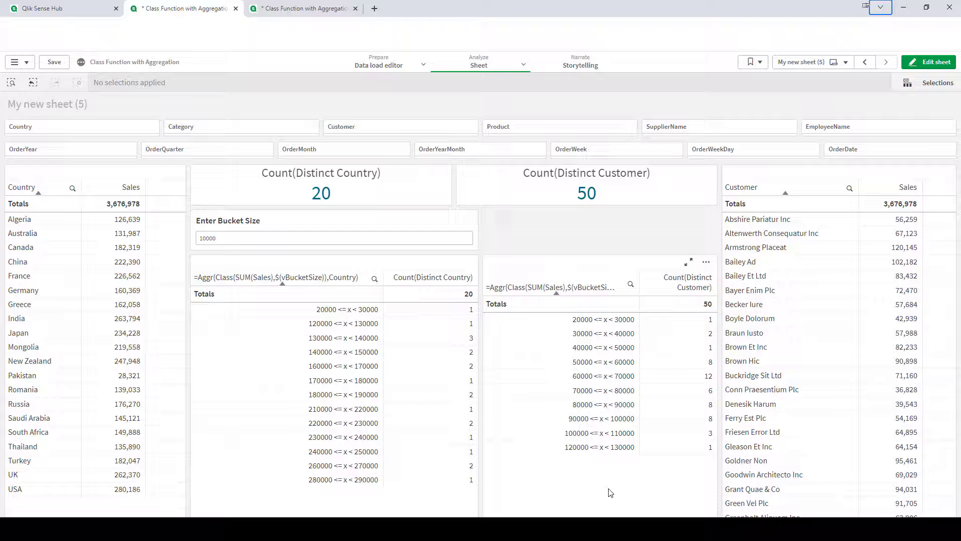
- Convert the country bucket table into a bar chart with horizontal presentation
left_click(927, 65)
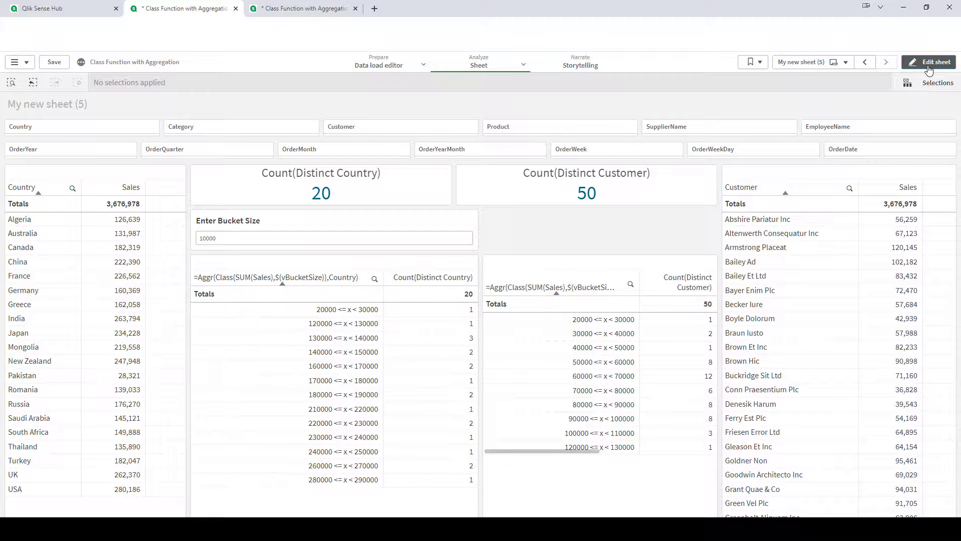
left_click(401, 343)
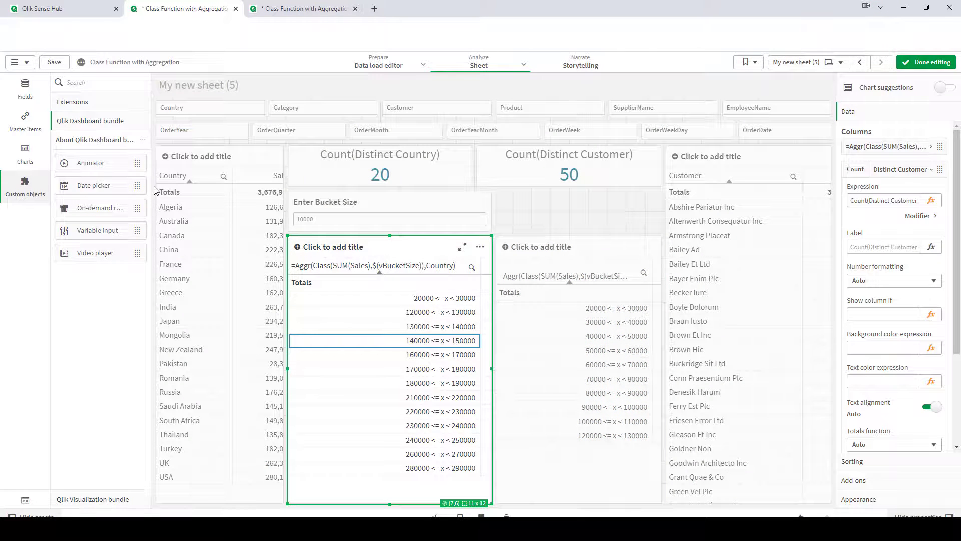
left_click(25, 88)
left_click(25, 153)
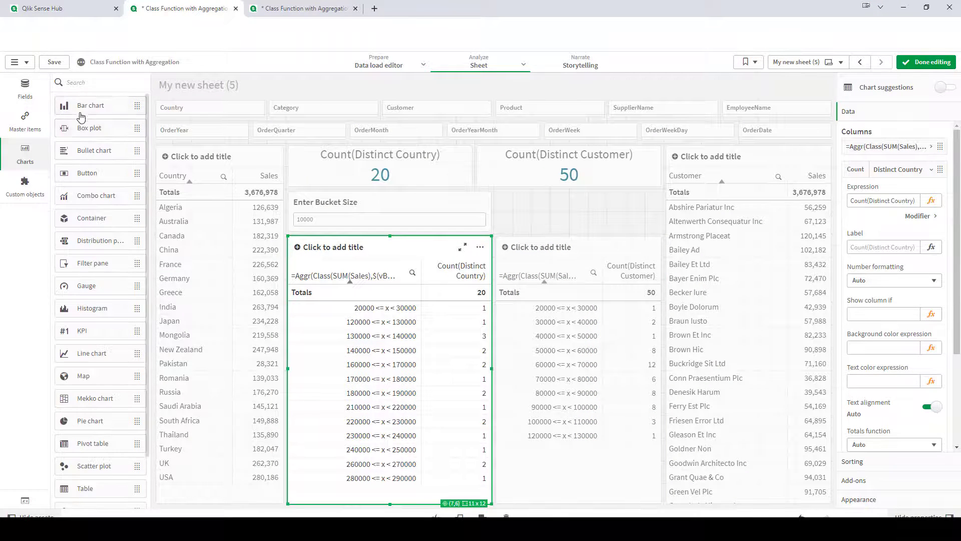
left_click_drag(90, 105, 359, 353)
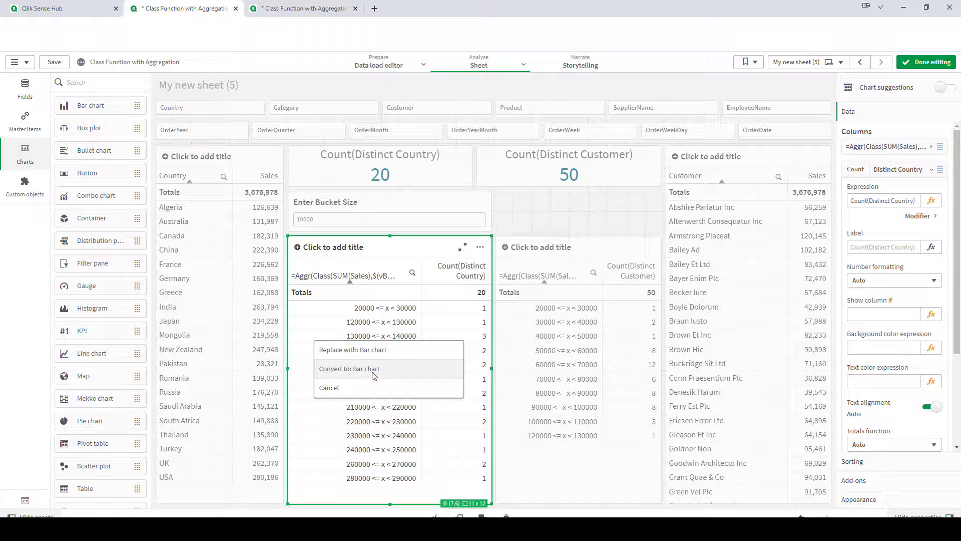
left_click(376, 388)
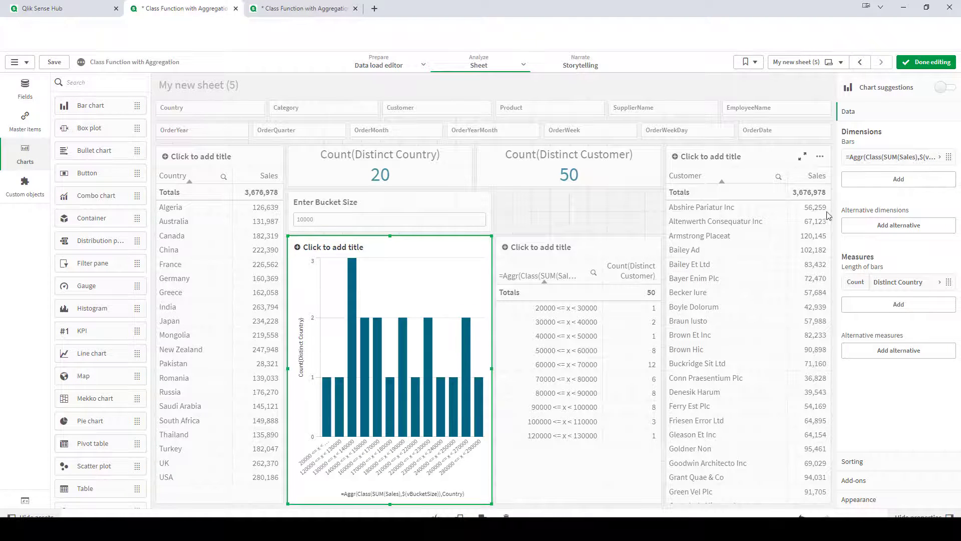
left_click(863, 480)
left_click(867, 498)
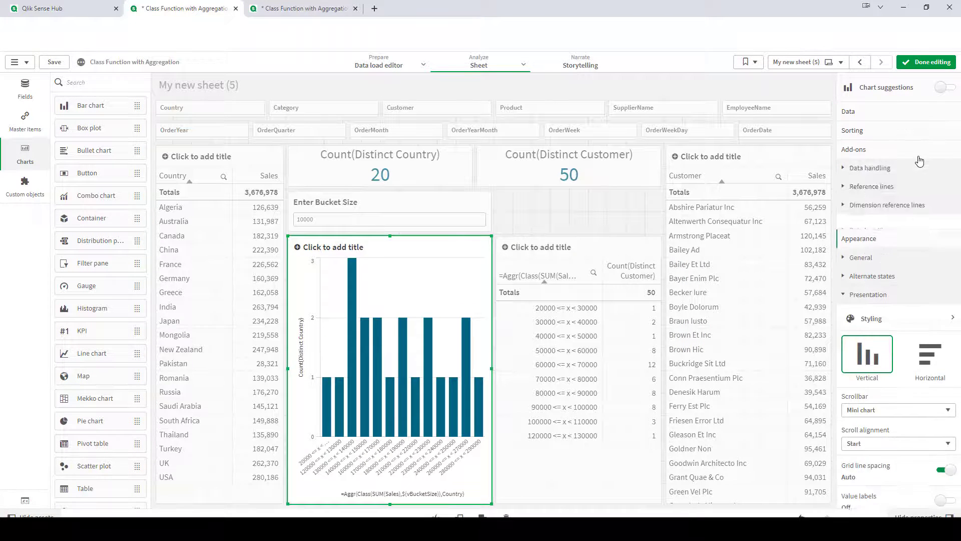
left_click(923, 289)
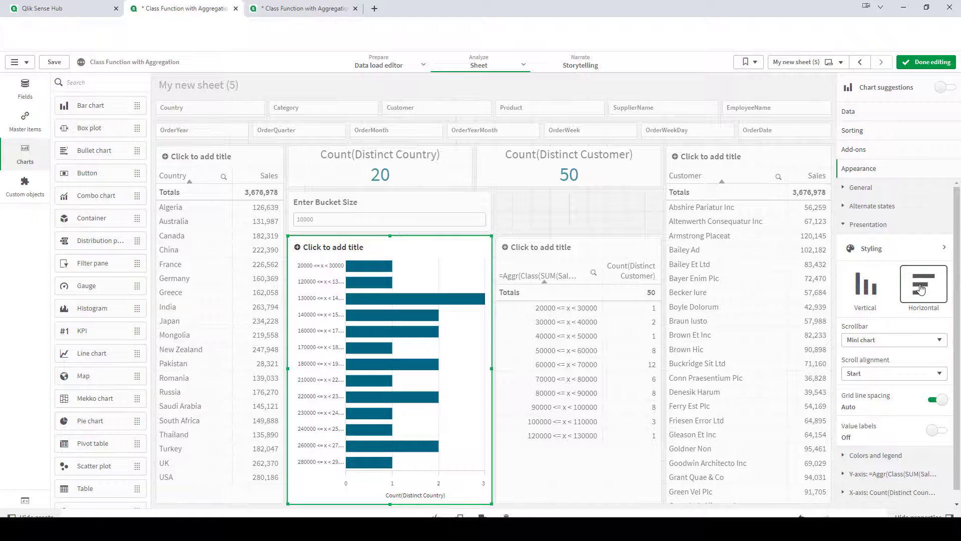
left_click(928, 64)
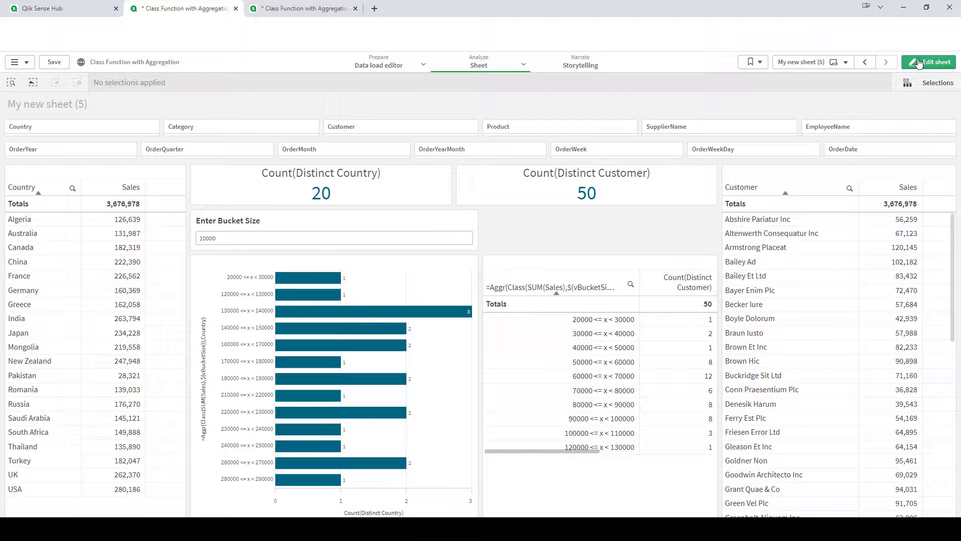
- Convert the customer bucket table into a horizontal bar chart with value labels on
left_click(929, 62)
left_click_drag(90, 105, 579, 405)
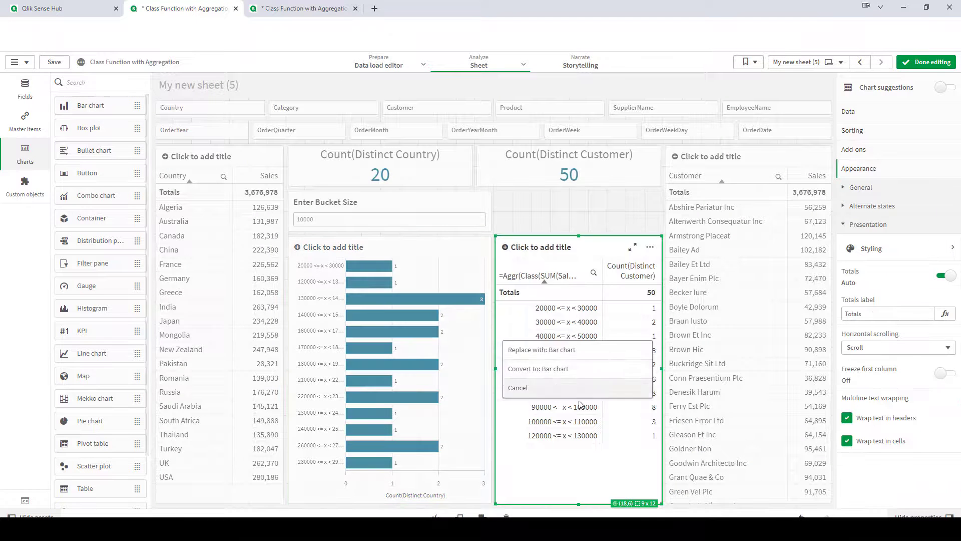
left_click(554, 374)
left_click(908, 299)
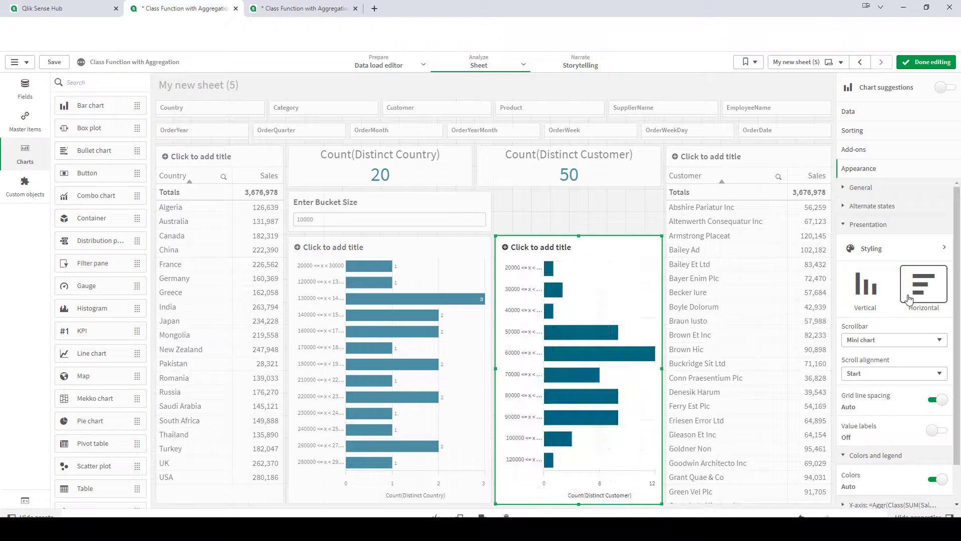
left_click(945, 434)
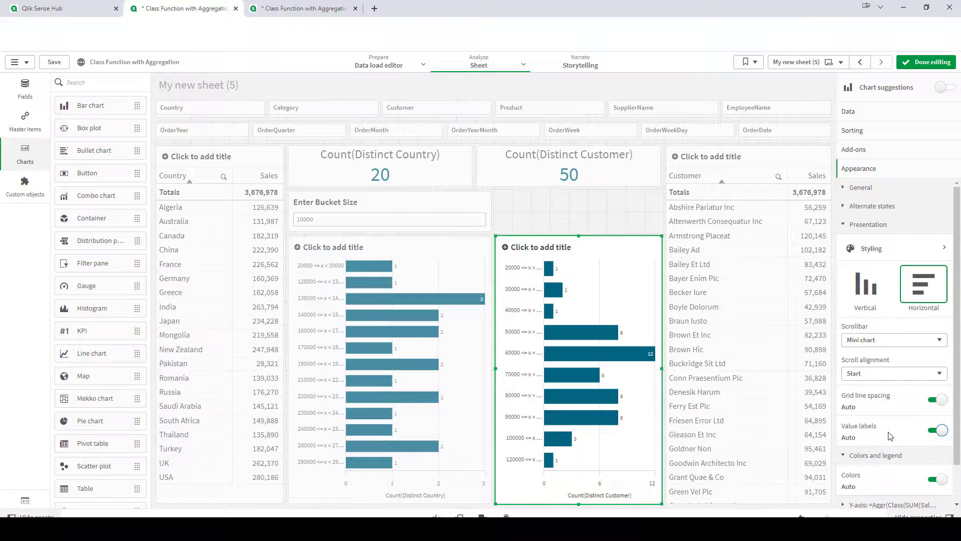
left_click(926, 63)
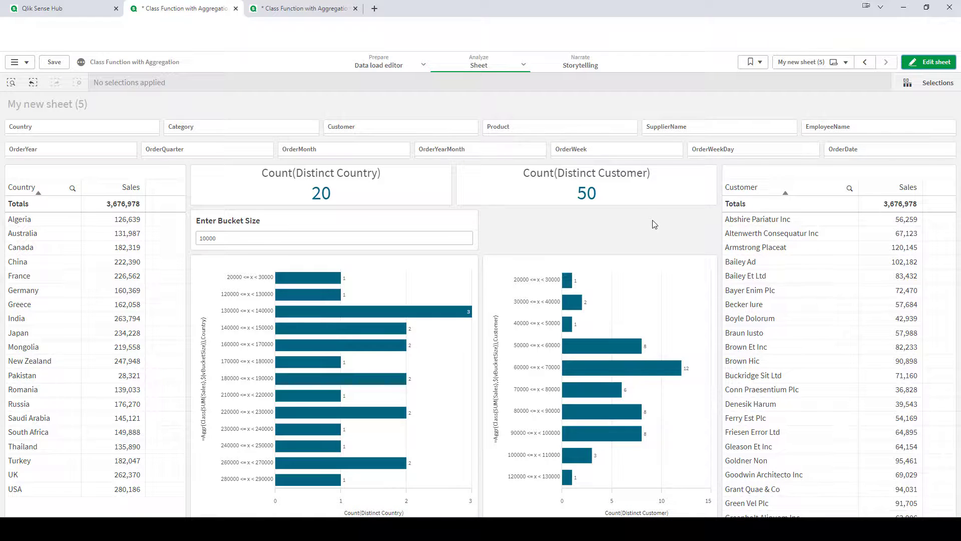
- Enter 25000 as the bucket size so both charts regroup into 25000-wide buckets
left_click_drag(346, 237, 185, 236)
type("25")
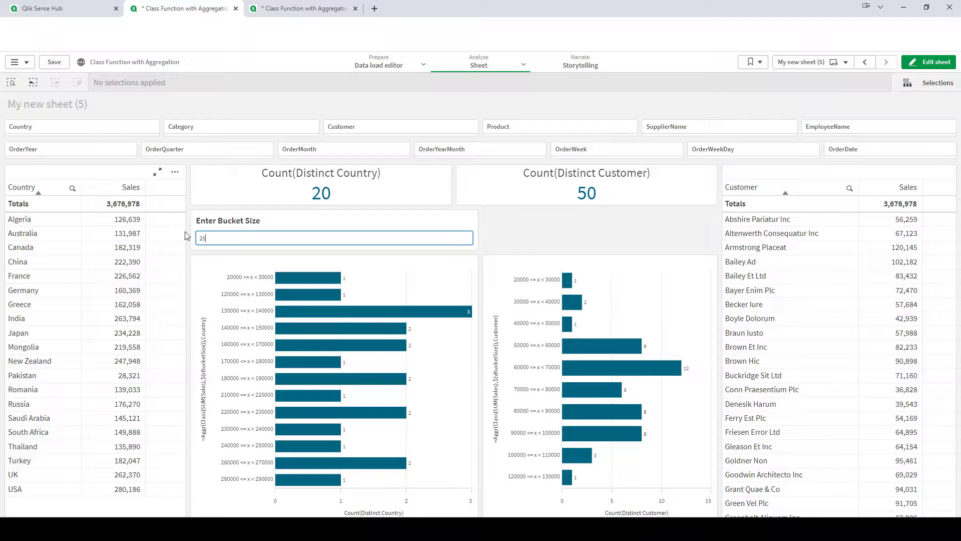
key("Return")
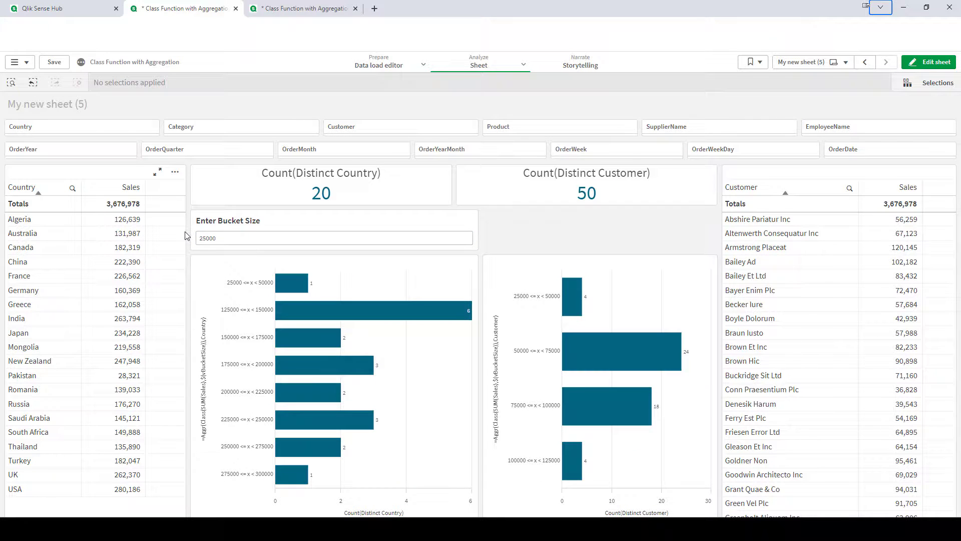